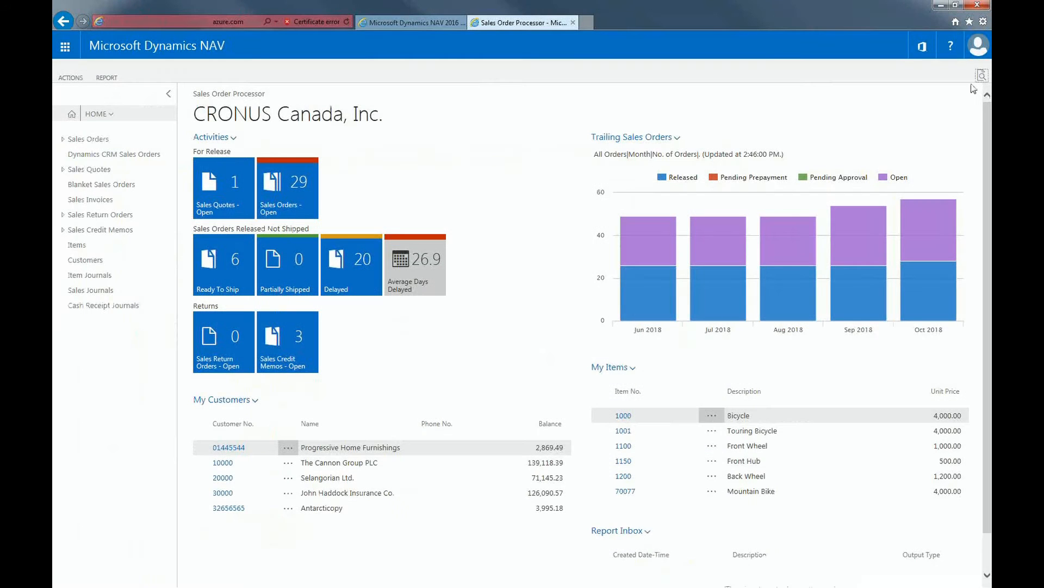
Search for the Purchase Orders page and open the purchase order list.
{"action": "key", "text": "ctrl+F3"}
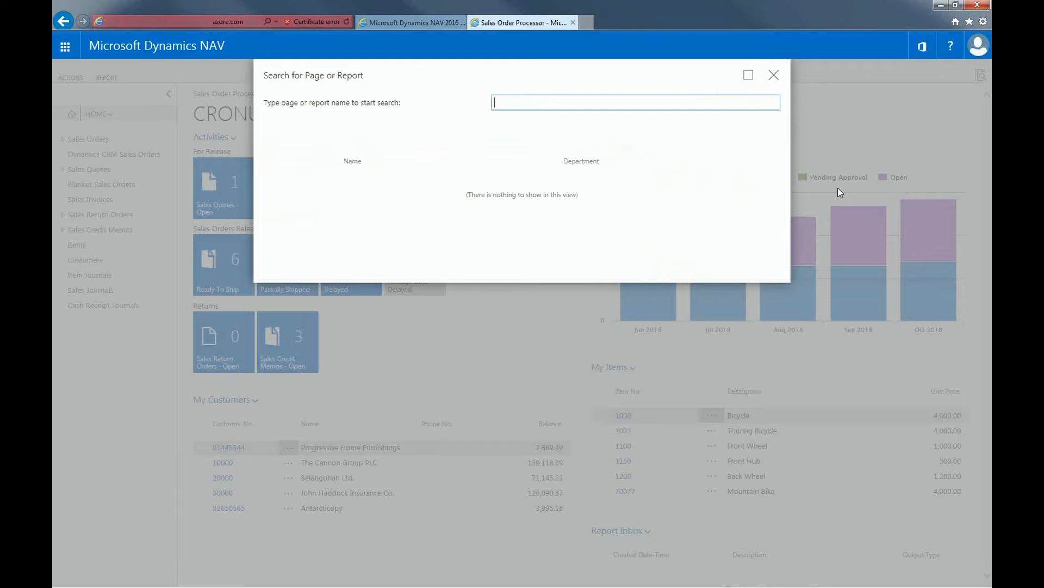
{"action": "type", "text": "Purchase Orders"}
{"action": "left_click", "coordinate": [371, 190]}
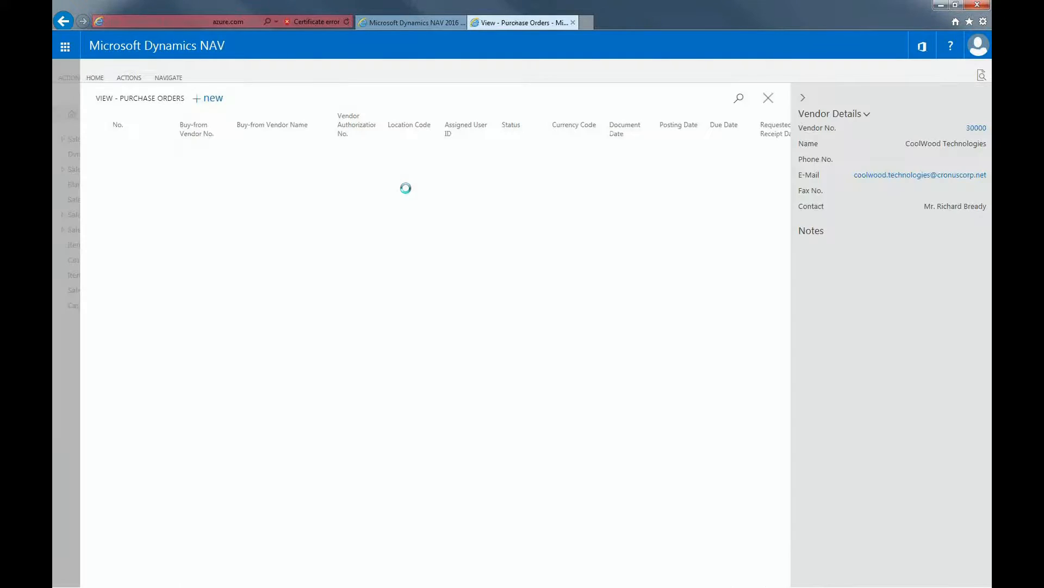
Filter the purchase orders by order number and open the London Postmaster order for monitors and Ethernet cables.
{"action": "left_click", "coordinate": [739, 100]}
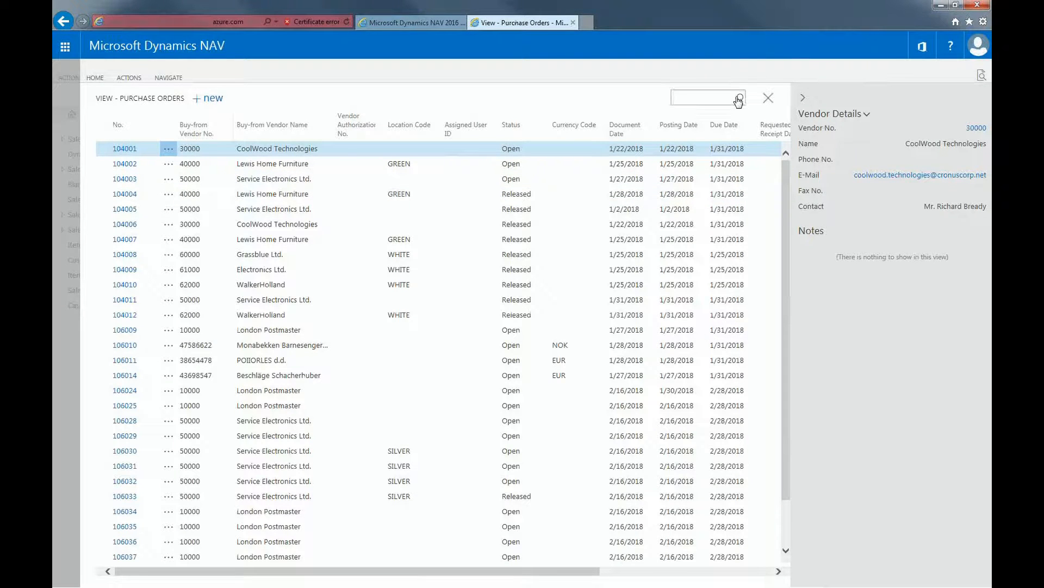
{"action": "type", "text": "10603"}
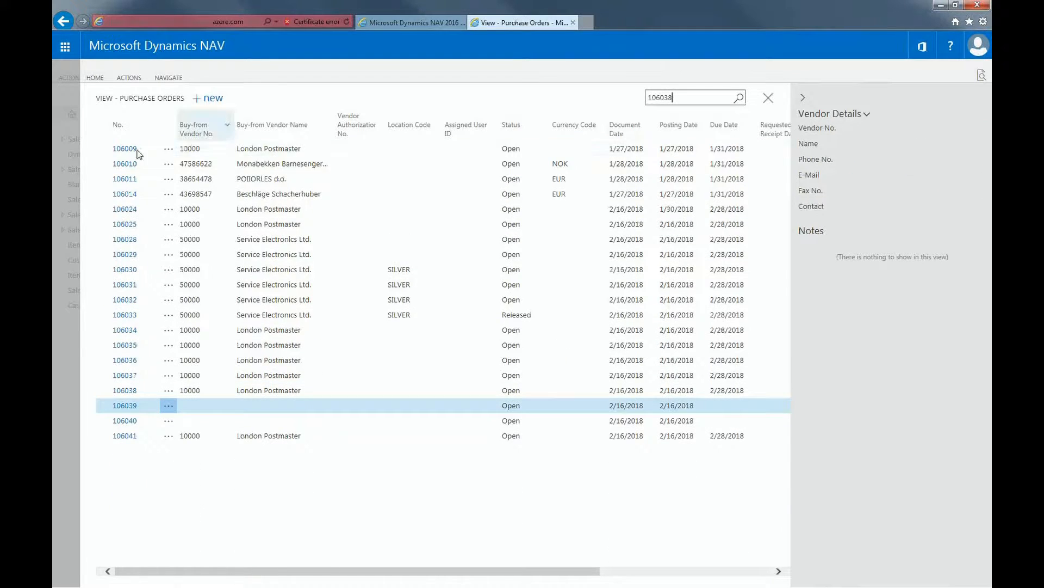
{"action": "type", "text": "8"}
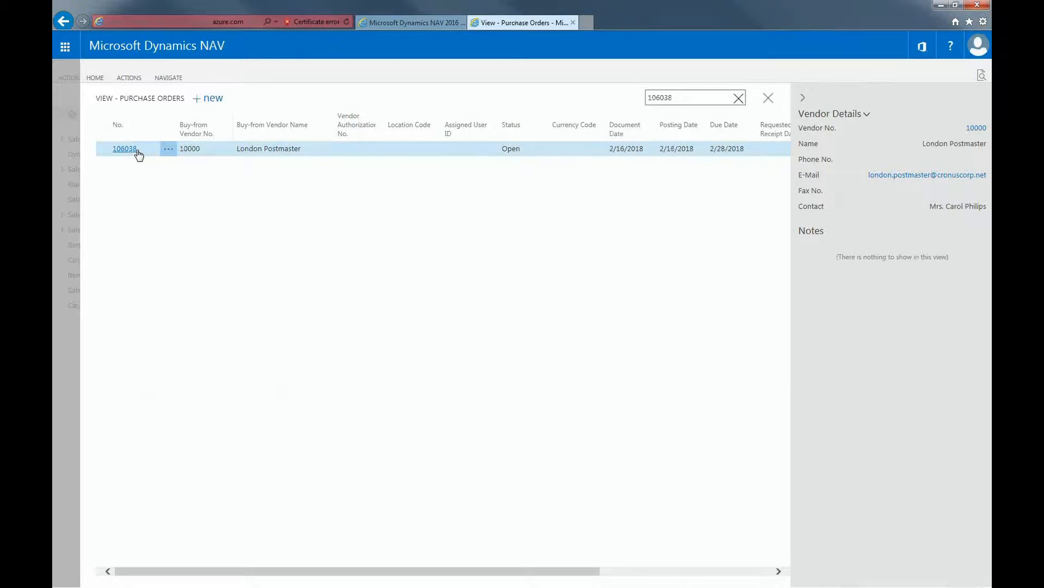
{"action": "left_click", "coordinate": [134, 149]}
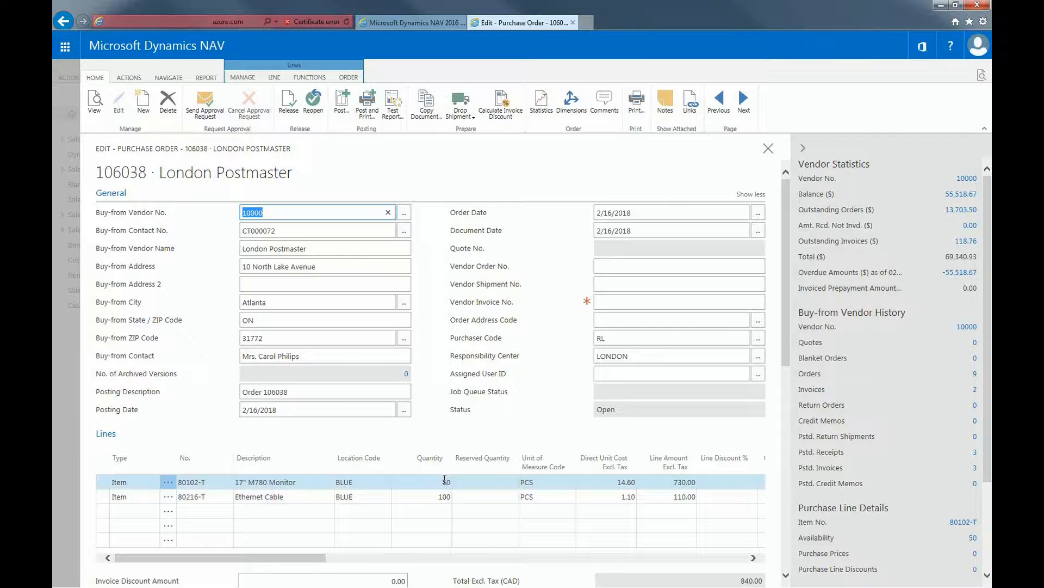
Try to post the purchase order with the Receive option.
{"action": "left_click", "coordinate": [341, 104]}
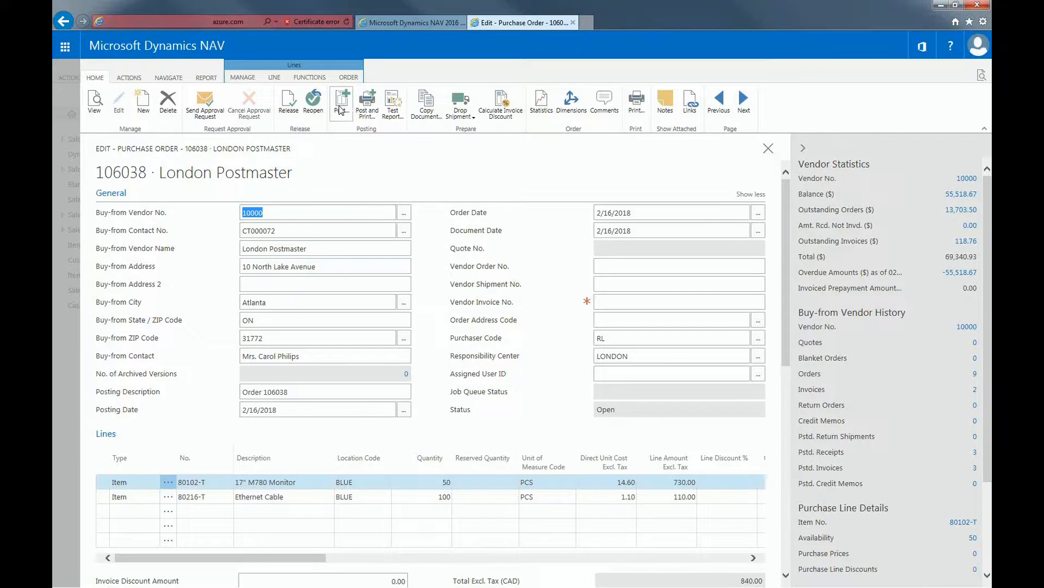
{"action": "left_click", "coordinate": [429, 282]}
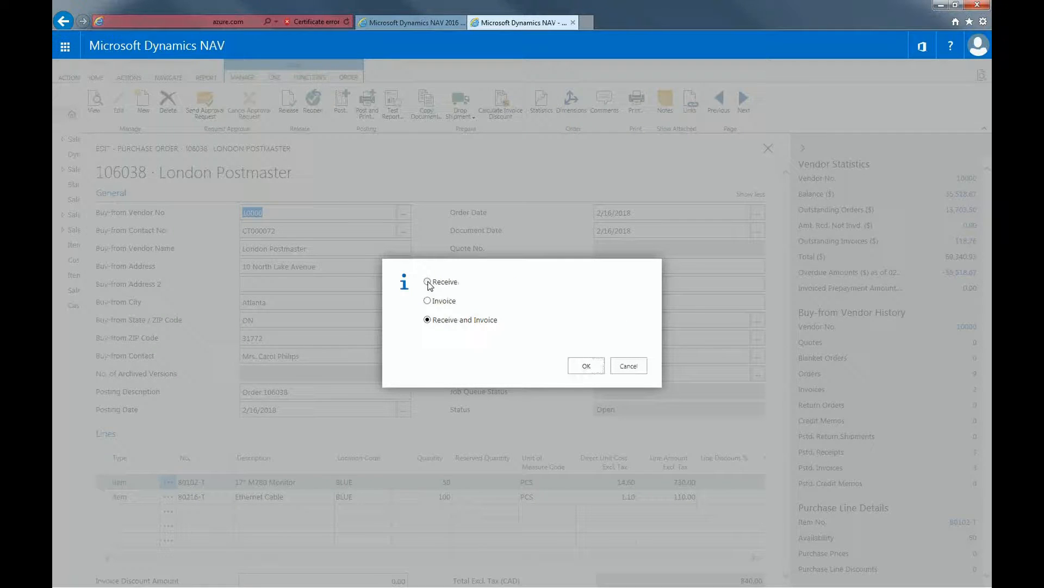
{"action": "left_click", "coordinate": [586, 366]}
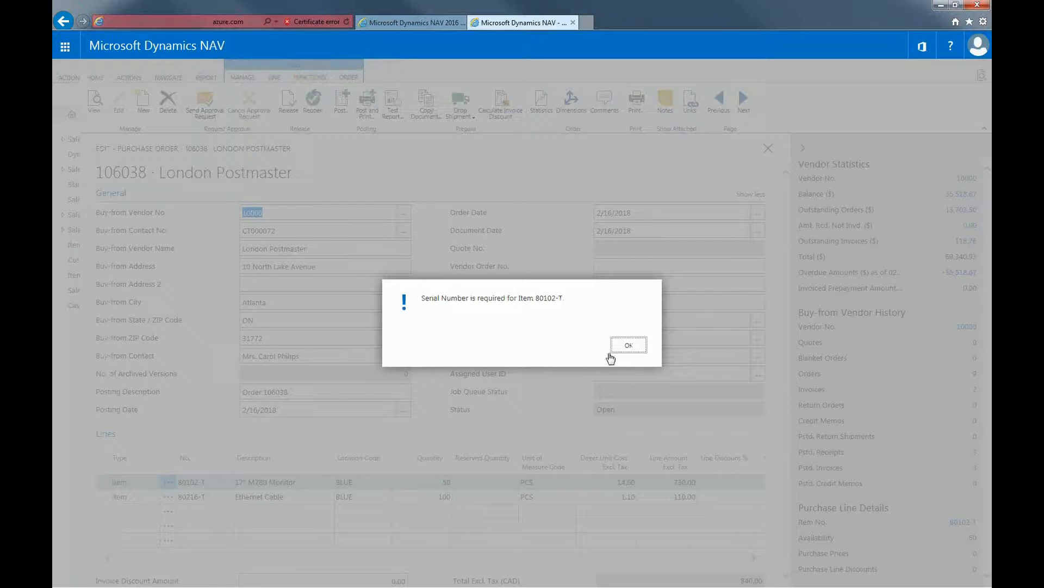
{"action": "left_click", "coordinate": [628, 345]}
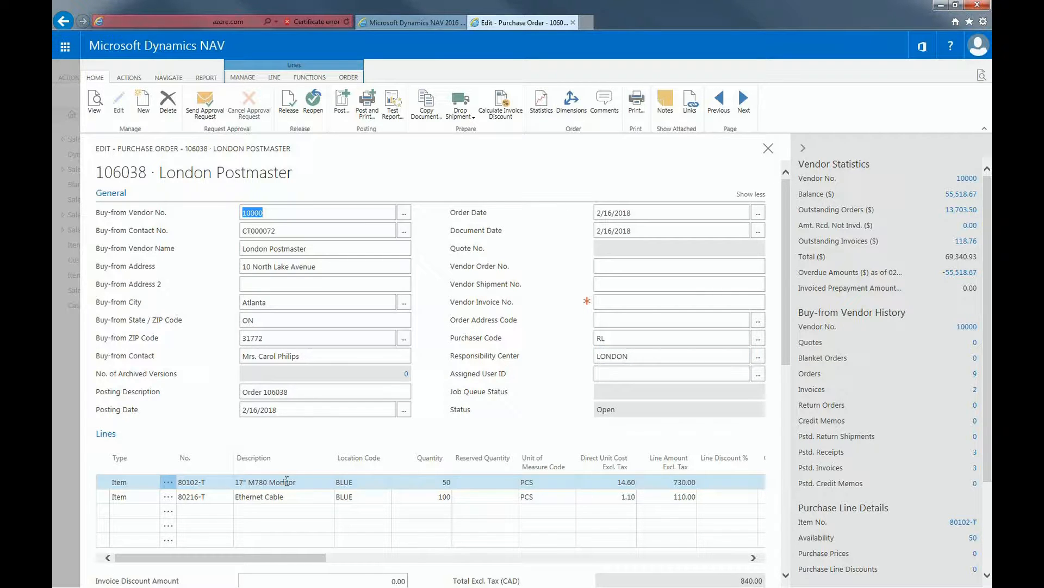
Open the item tracking lines for the 17" M780 Monitor line and bring up their serial and lot number functions.
{"action": "left_click", "coordinate": [275, 77]}
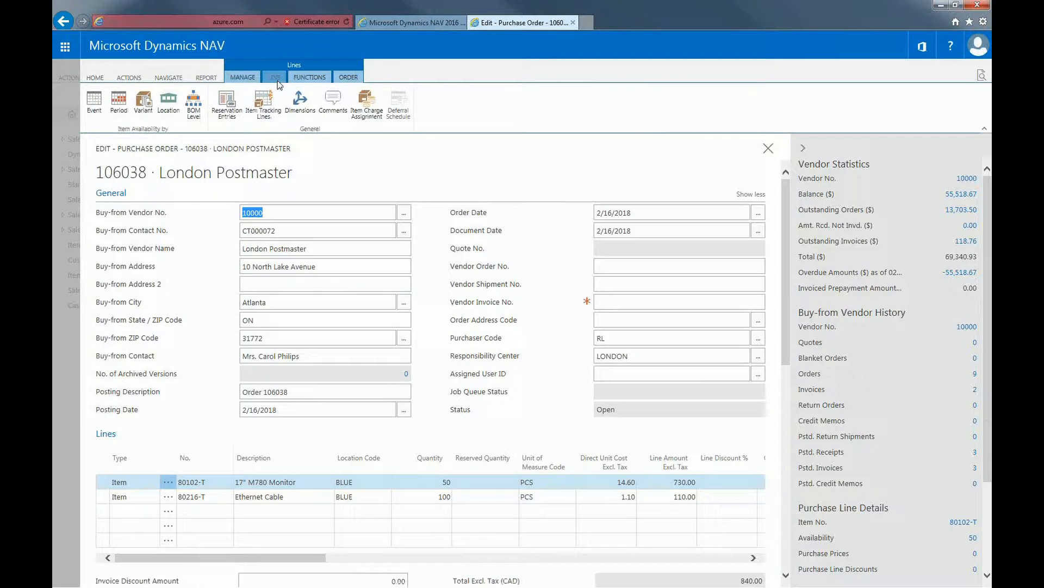
{"action": "left_click", "coordinate": [263, 114]}
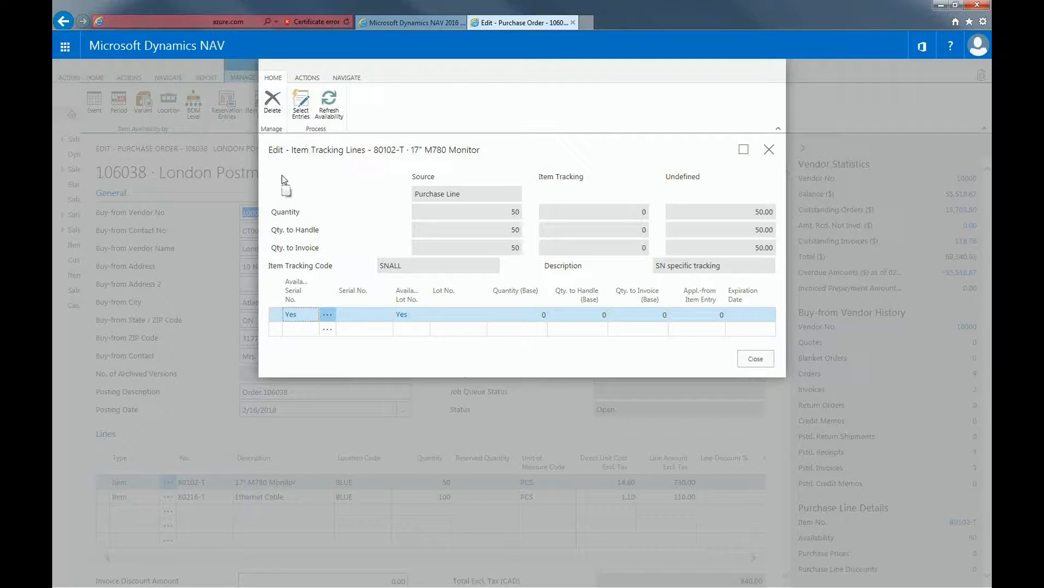
{"action": "left_click", "coordinate": [308, 78]}
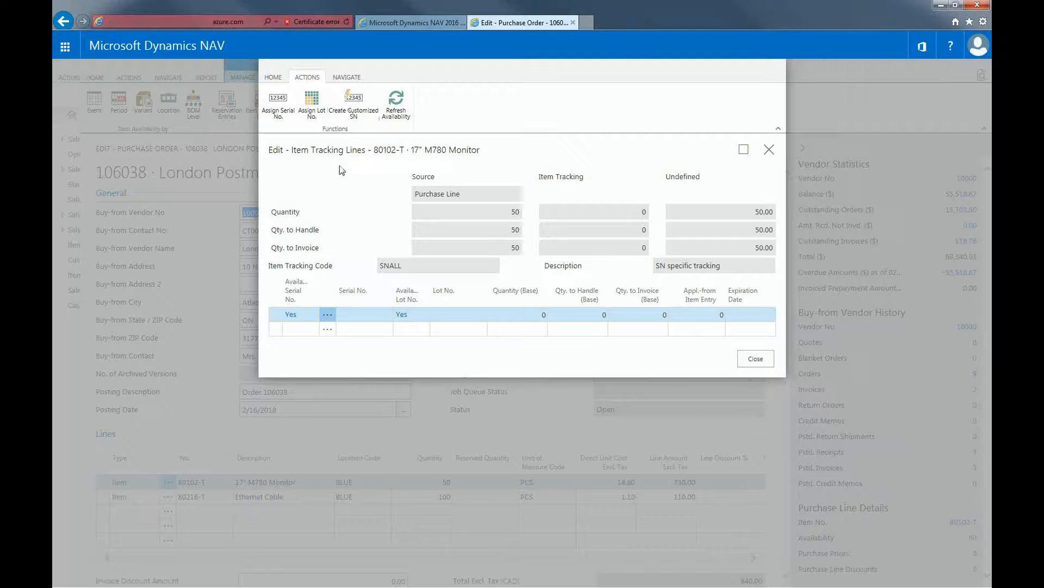
{"action": "left_click", "coordinate": [351, 286]}
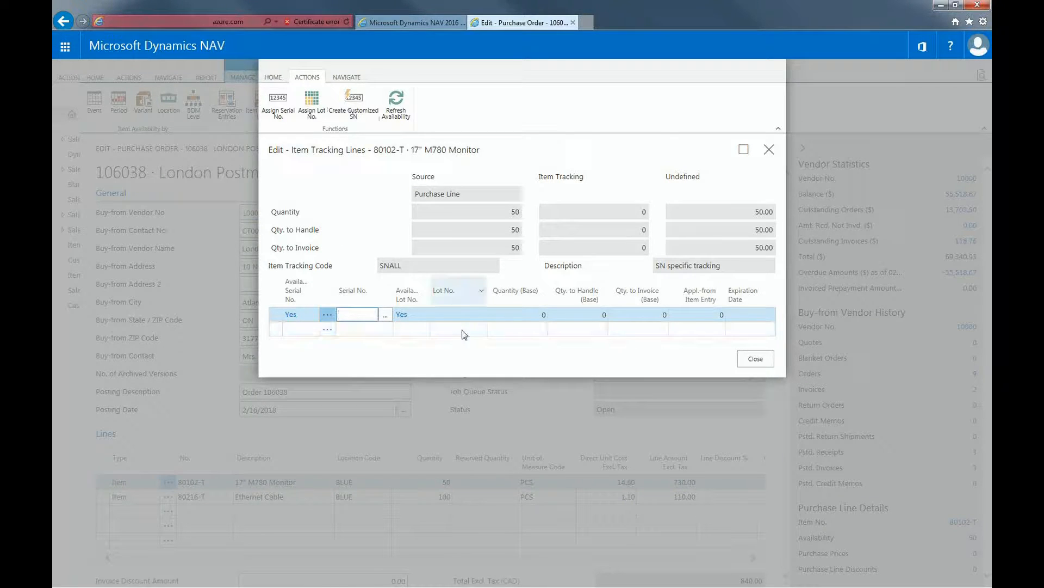
{"action": "left_click", "coordinate": [464, 303]}
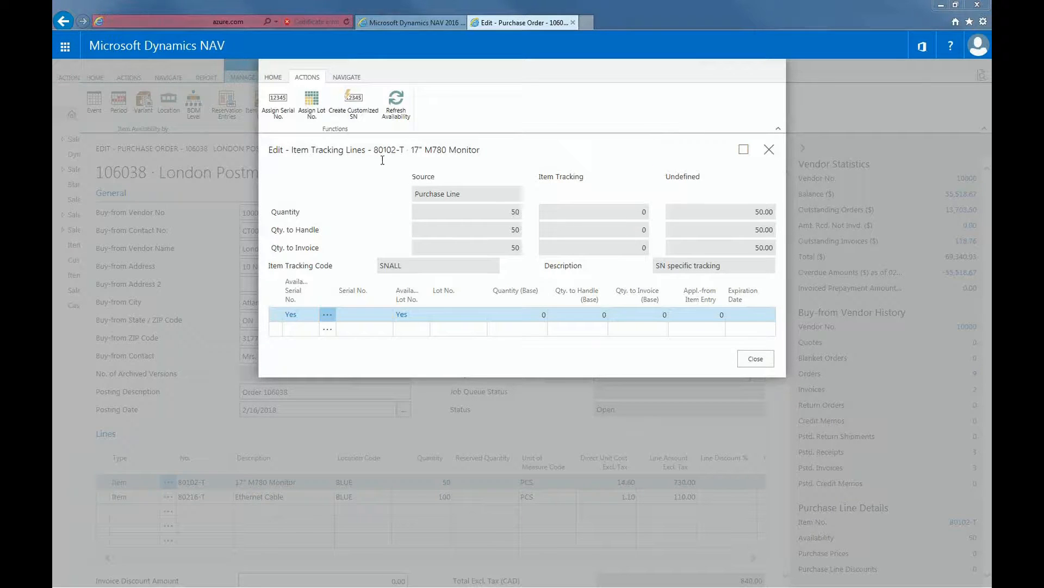
Create 50 customized serial numbers for the monitor starting at SN-VENDOR0001 with increment 1, and close the tracking lines.
{"action": "left_click", "coordinate": [349, 106]}
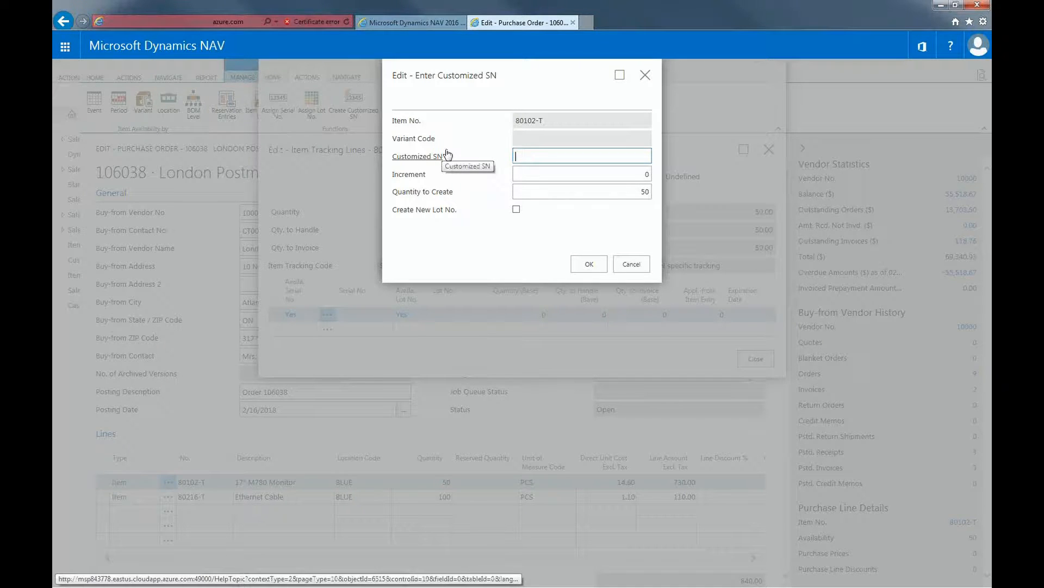
{"action": "type", "text": "SN-Vendor0001"}
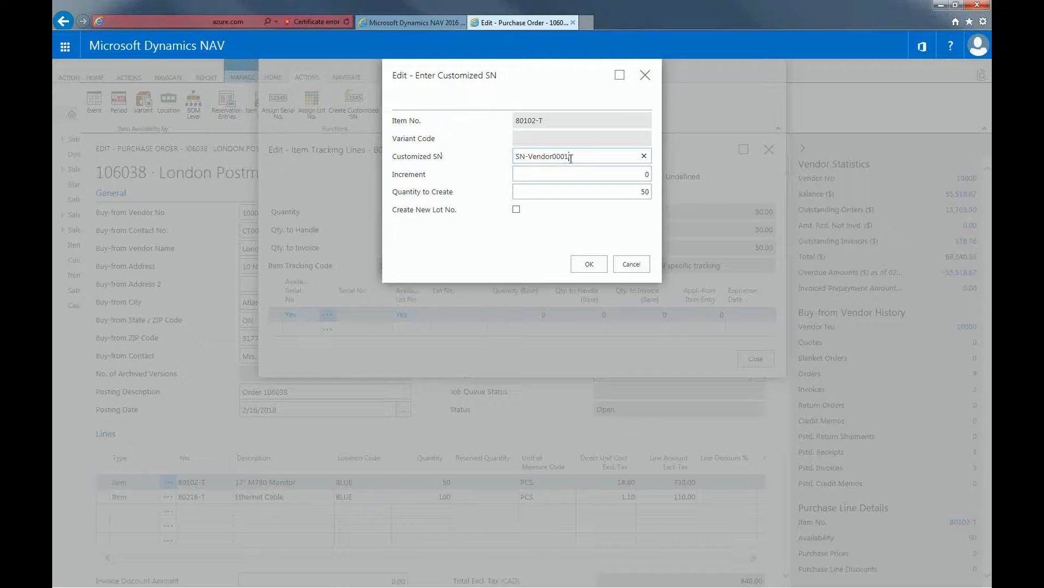
{"action": "left_click", "coordinate": [601, 171]}
{"action": "left_click", "coordinate": [642, 174]}
{"action": "type", "text": "1"}
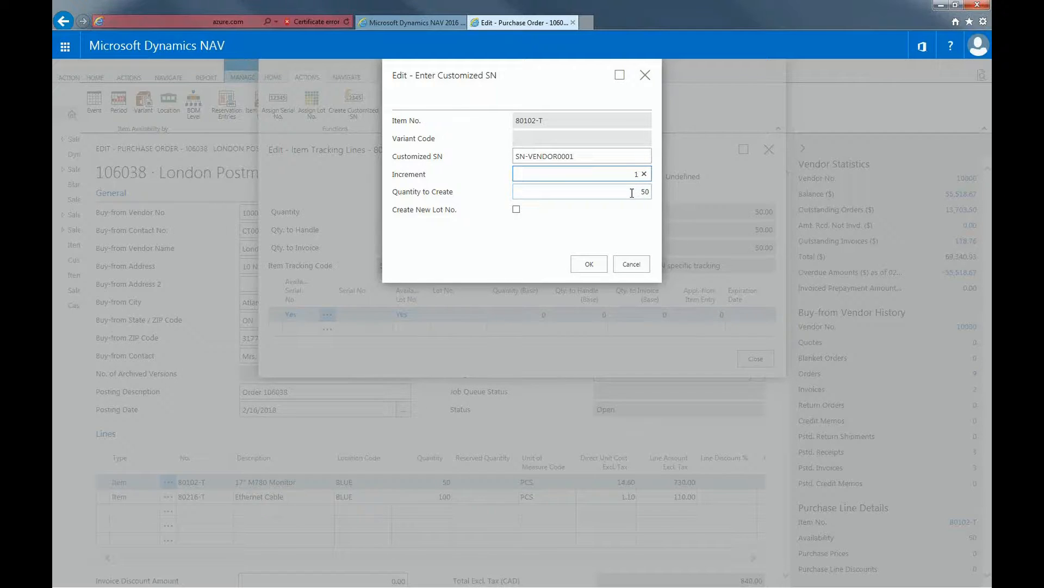
{"action": "left_click", "coordinate": [631, 193]}
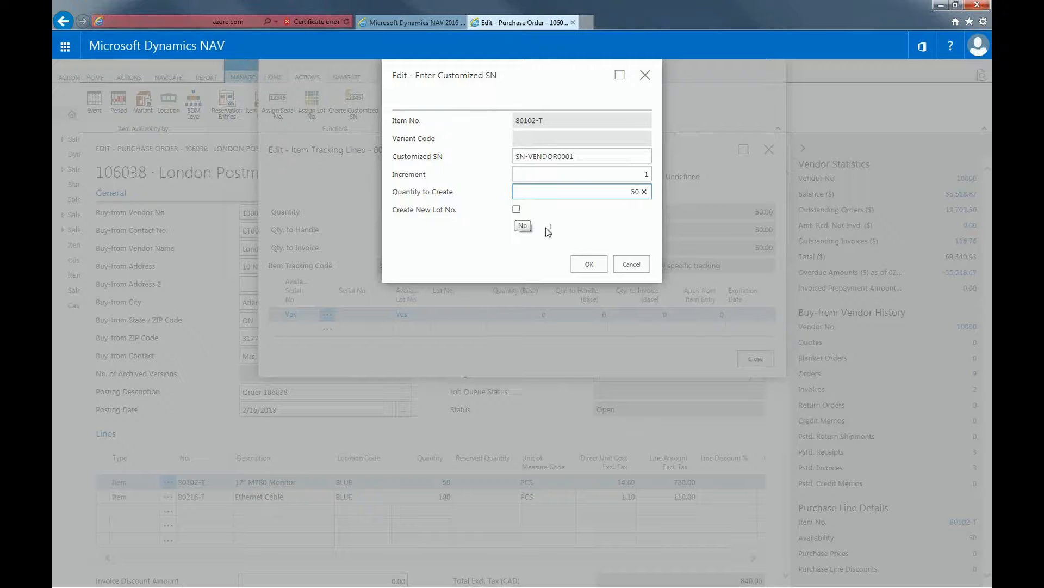
{"action": "left_click", "coordinate": [586, 264]}
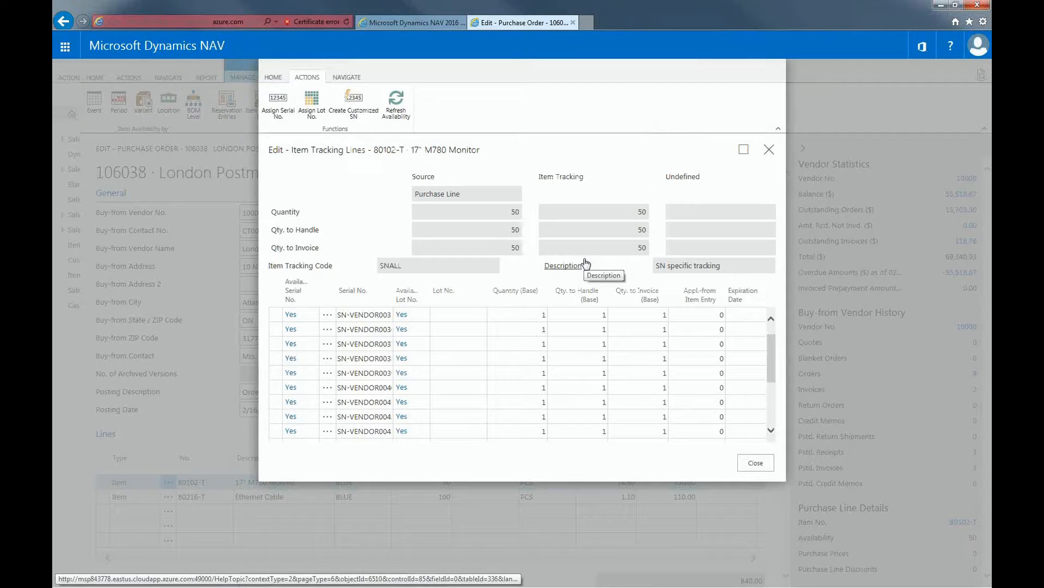
{"action": "scroll", "coordinate": [523, 375], "scroll_direction": "down", "scroll_amount": 3}
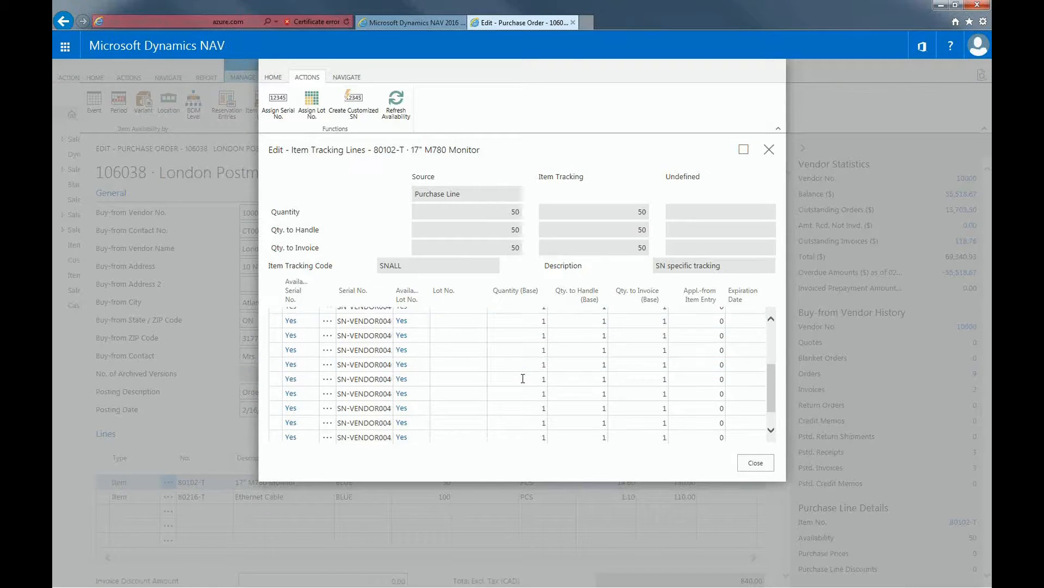
{"action": "key", "text": "Escape"}
Review the lot numbers and quantities in the item tracking lines of the Ethernet Cable line, and close them.
{"action": "left_click", "coordinate": [303, 496]}
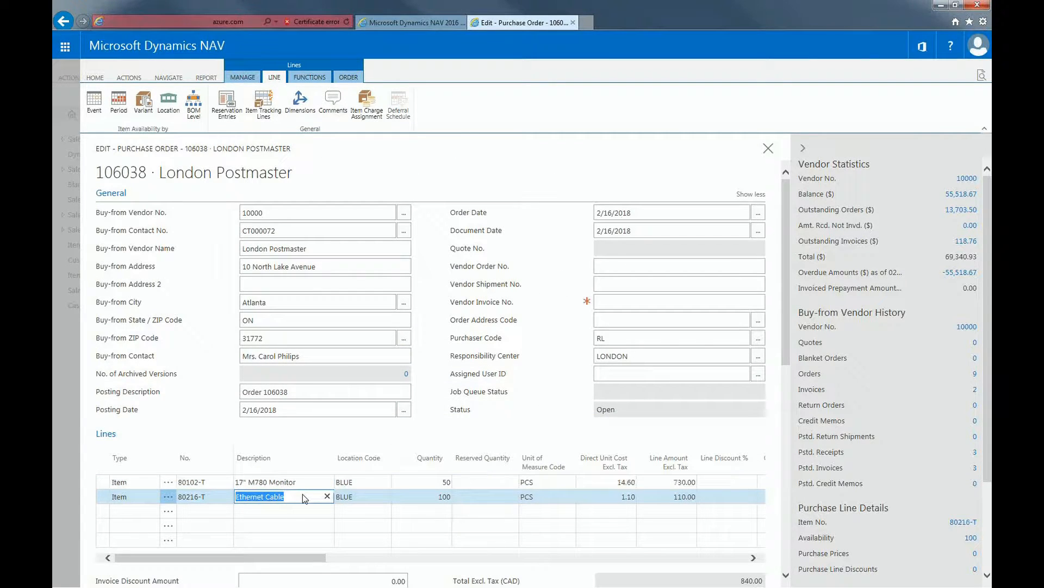
{"action": "left_click", "coordinate": [256, 113]}
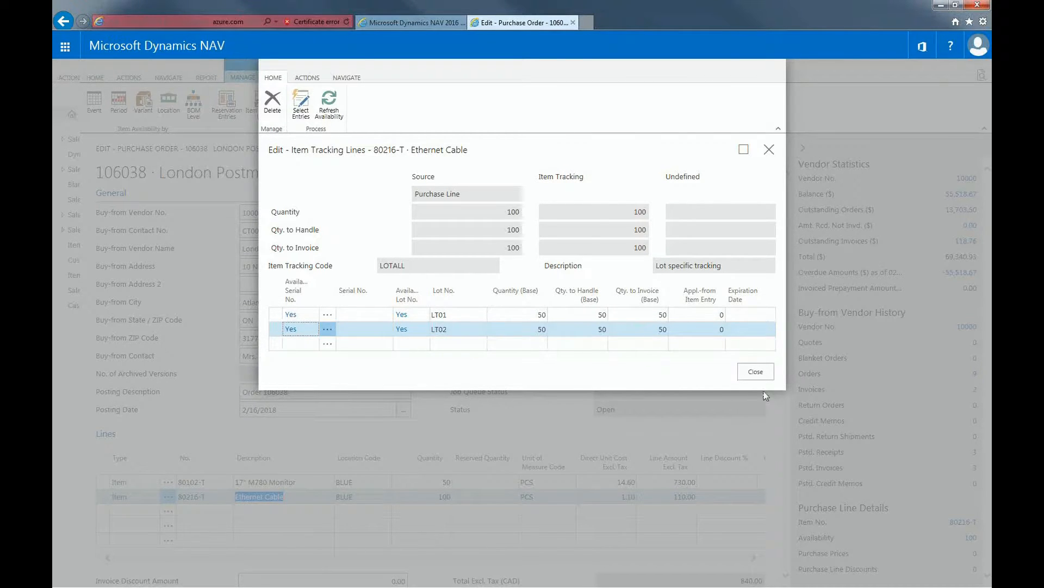
{"action": "left_click", "coordinate": [756, 372]}
Post the tracked purchase order with the Receive option.
{"action": "left_click", "coordinate": [343, 106]}
{"action": "left_click", "coordinate": [427, 282]}
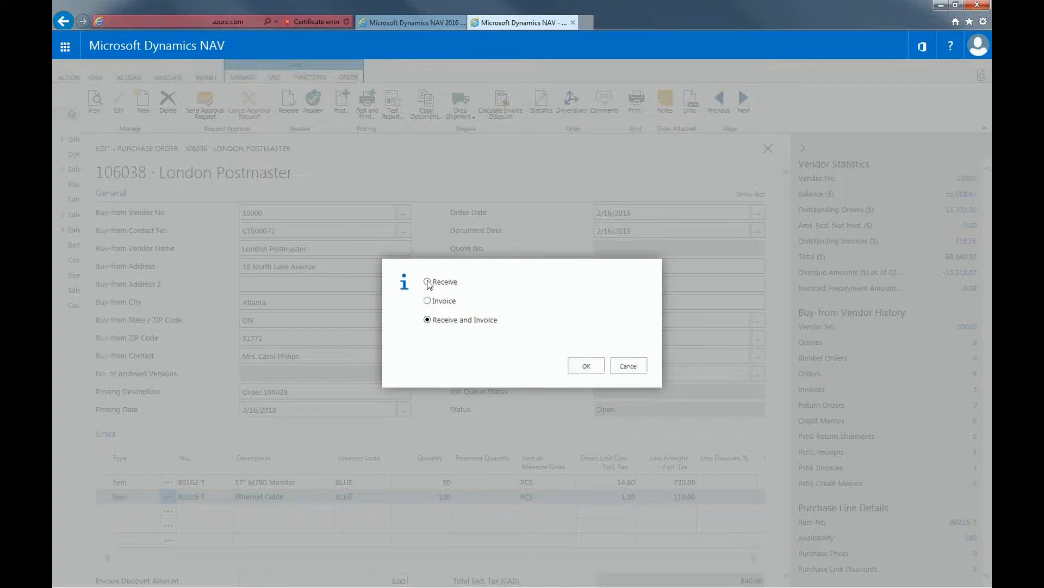
{"action": "left_click", "coordinate": [583, 368]}
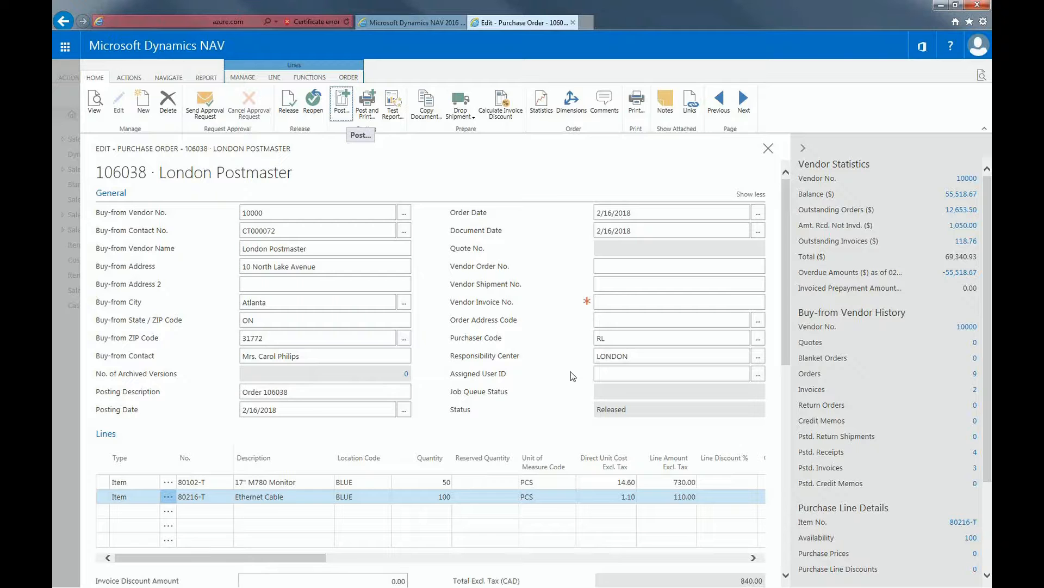
Open the order's posted purchase receipt and navigate to its related entries.
{"action": "left_click", "coordinate": [167, 78]}
{"action": "left_click", "coordinate": [239, 107]}
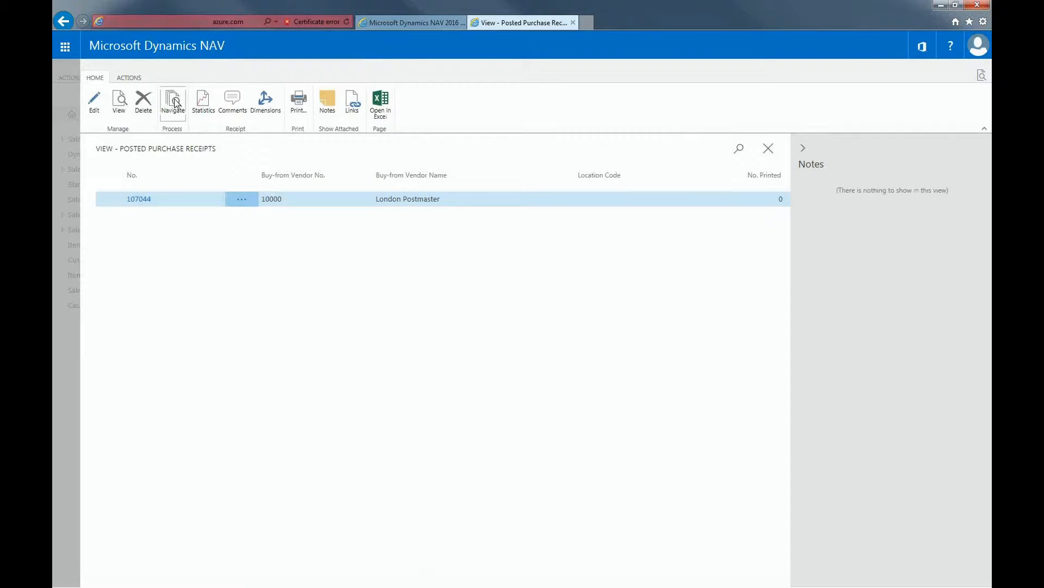
{"action": "left_click", "coordinate": [174, 102]}
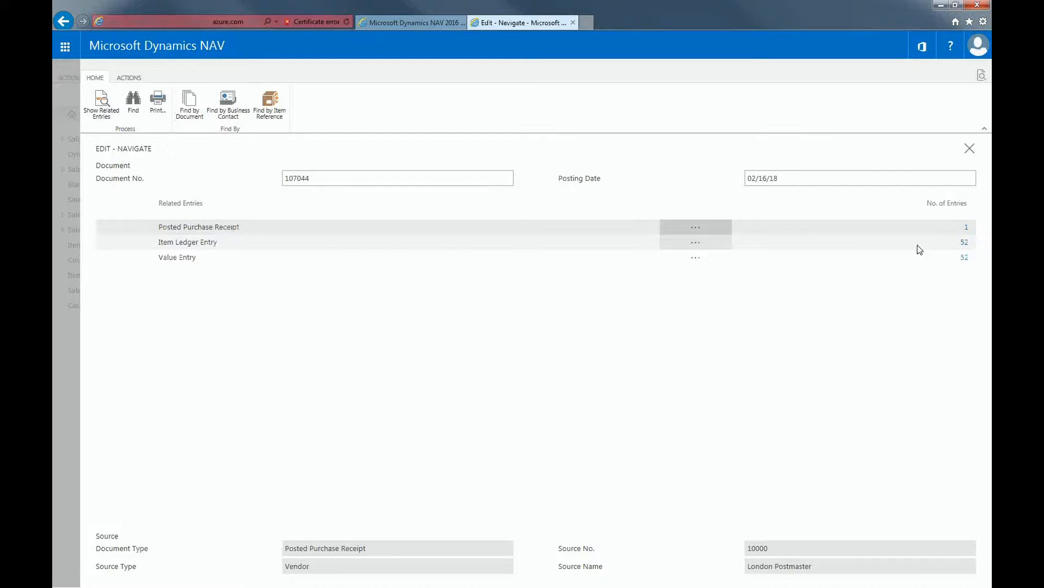
Examine the item ledger entries created by the posted purchase receipt.
{"action": "left_click", "coordinate": [965, 242]}
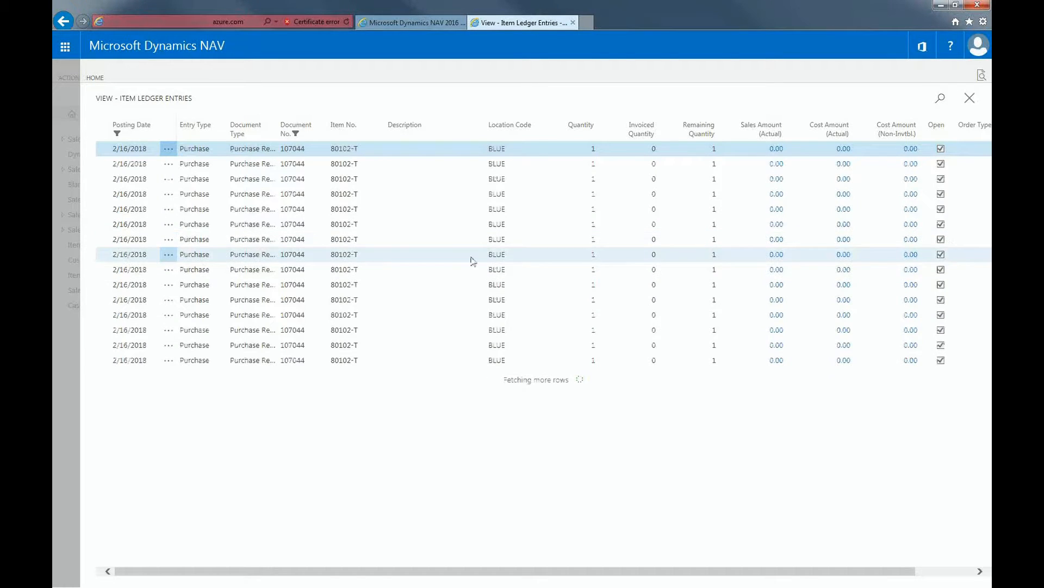
{"action": "scroll", "coordinate": [403, 305], "scroll_direction": "down", "scroll_amount": 3}
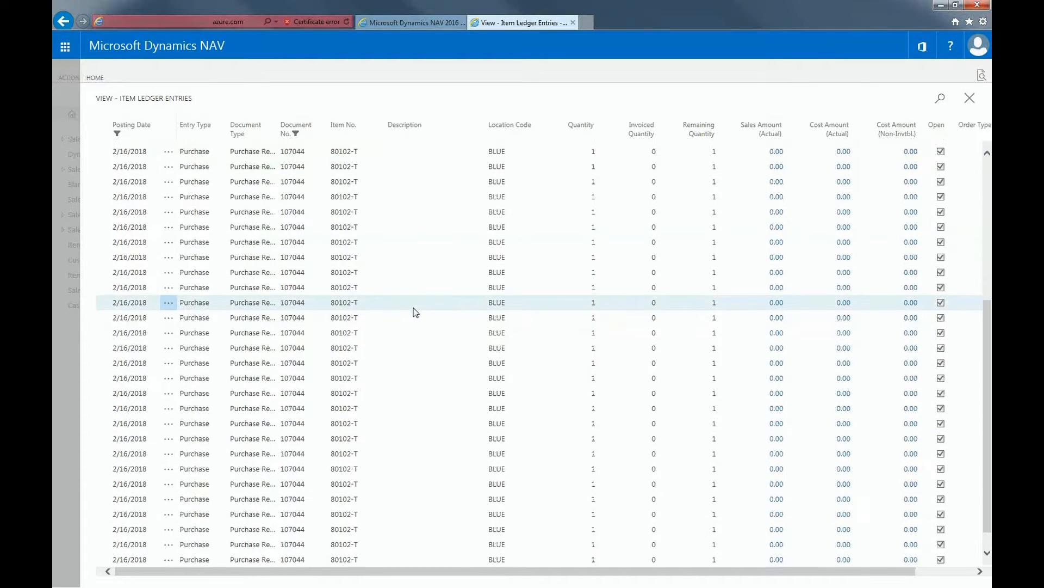
{"action": "scroll", "coordinate": [416, 311], "scroll_direction": "down", "scroll_amount": 1}
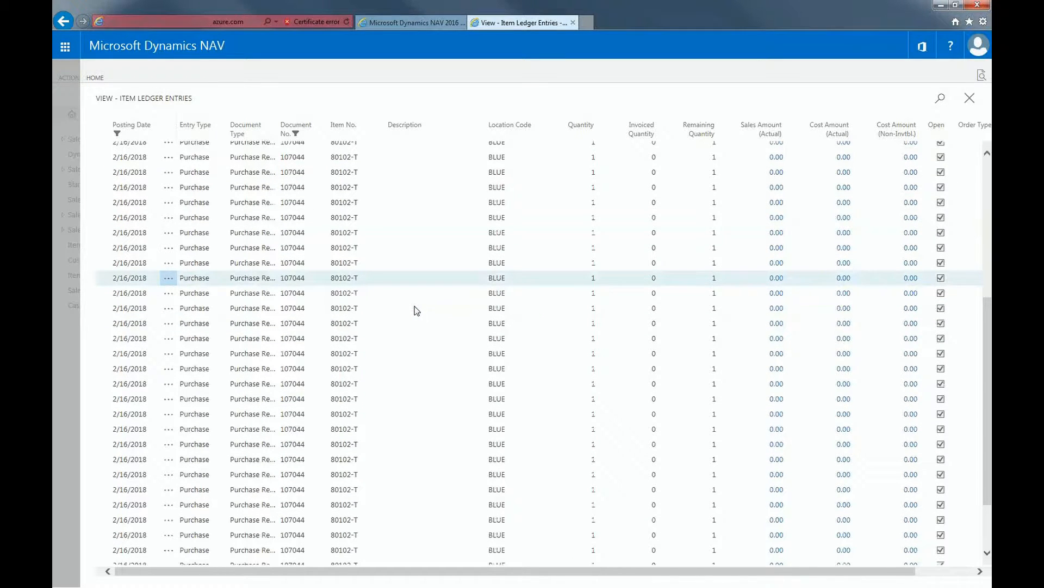
{"action": "scroll", "coordinate": [416, 307], "scroll_direction": "down", "scroll_amount": 3}
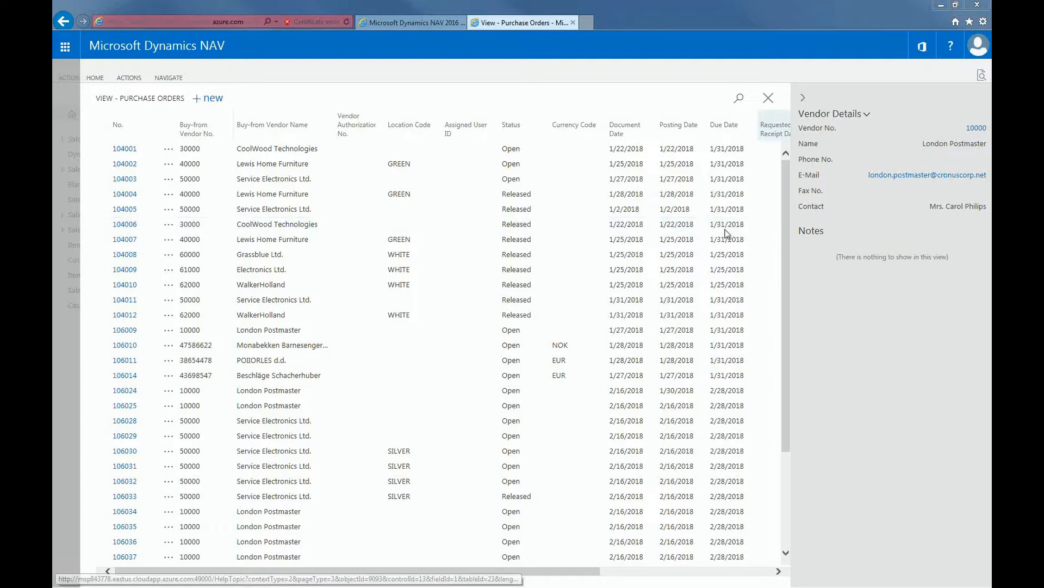
Find the London Postmaster purchase order for Bicycle Oil by its order number and open it.
{"action": "key", "text": "ctrl+F3"}
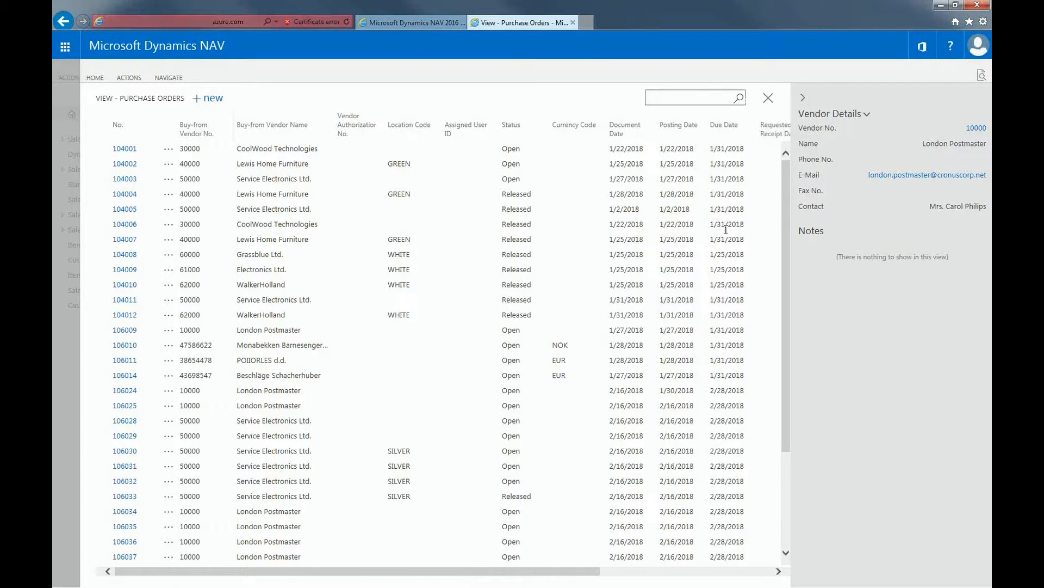
{"action": "type", "text": "106041"}
{"action": "left_click", "coordinate": [739, 98]}
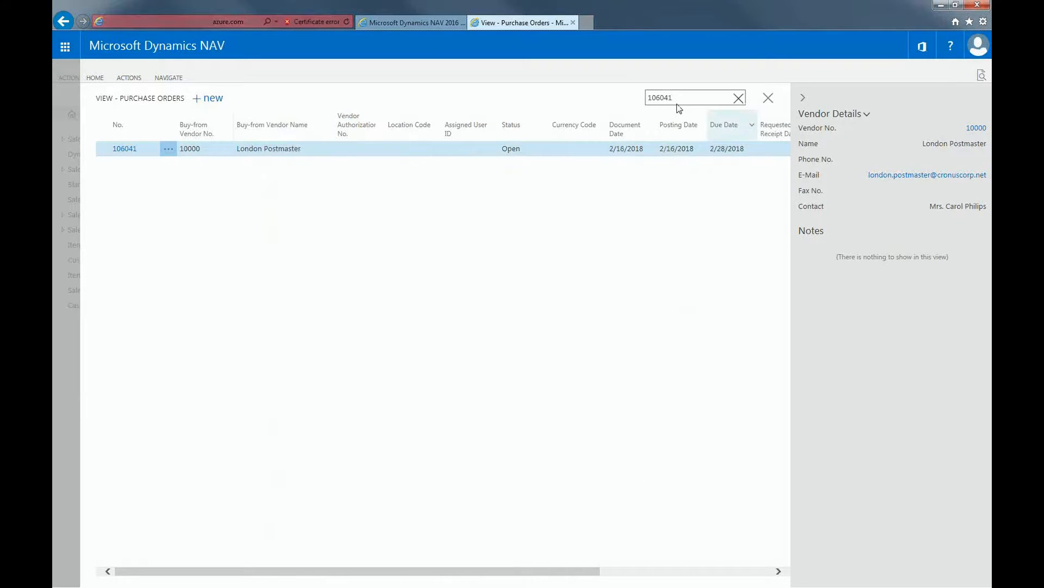
{"action": "left_click", "coordinate": [127, 148]}
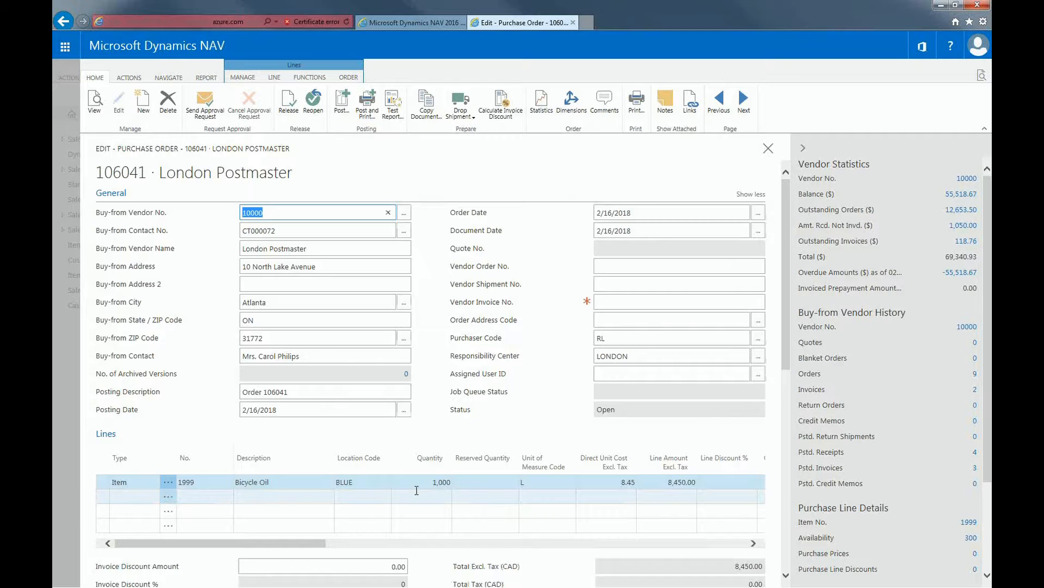
Review the lot numbers, quantities and expiration dates in the item tracking lines of the Bicycle Oil purchase line.
{"action": "left_click", "coordinate": [274, 77]}
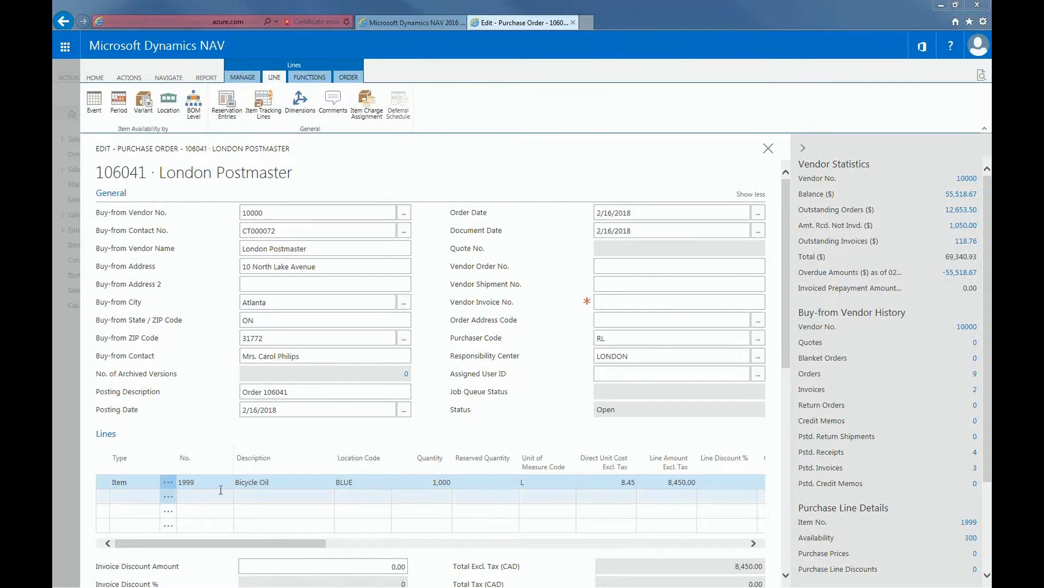
{"action": "left_click", "coordinate": [263, 111]}
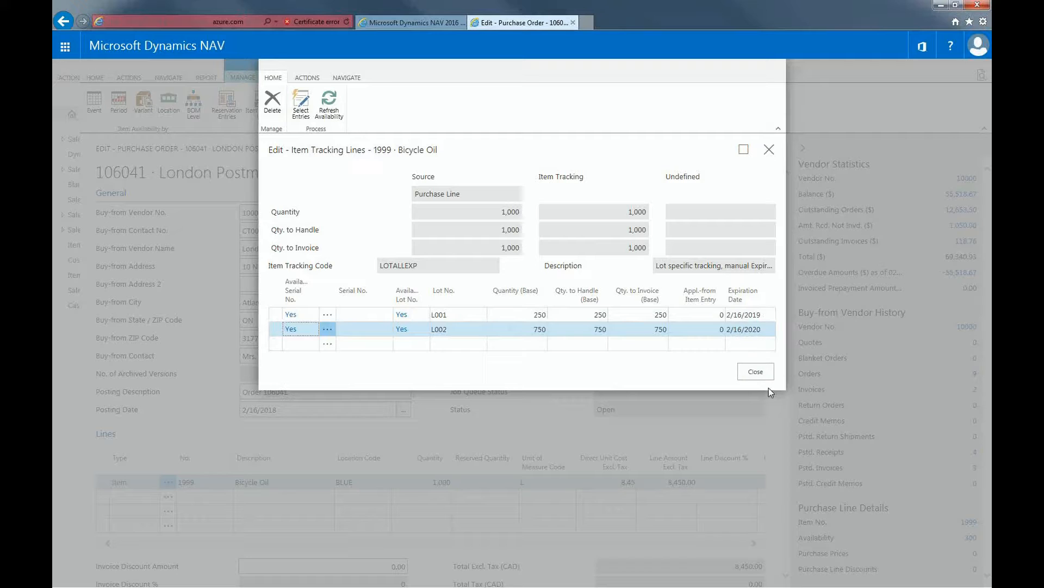
{"action": "left_click", "coordinate": [756, 372]}
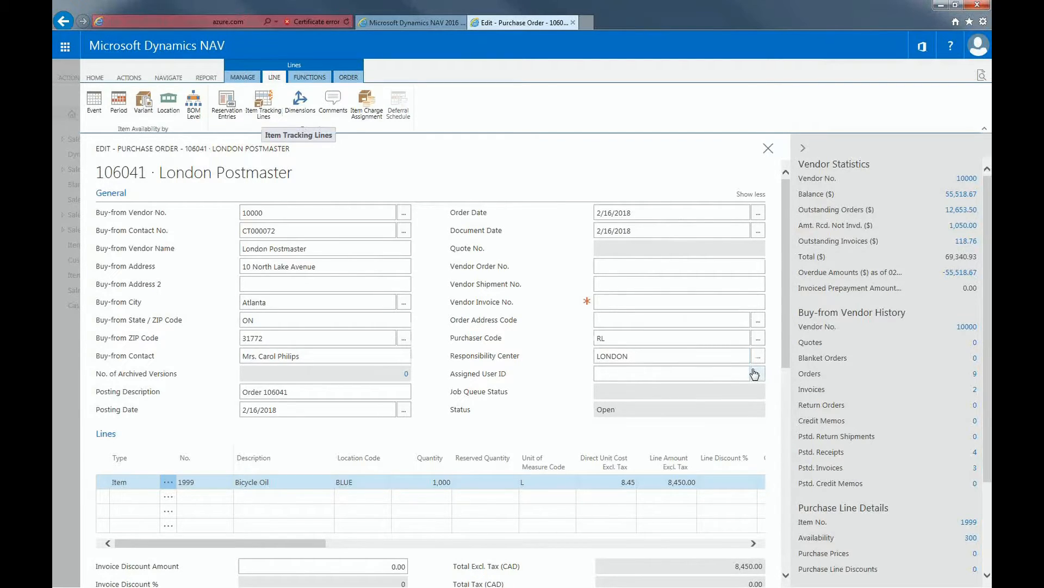
Post the Bicycle Oil purchase order with the Receive option.
{"action": "left_click", "coordinate": [106, 79]}
{"action": "left_click", "coordinate": [344, 106]}
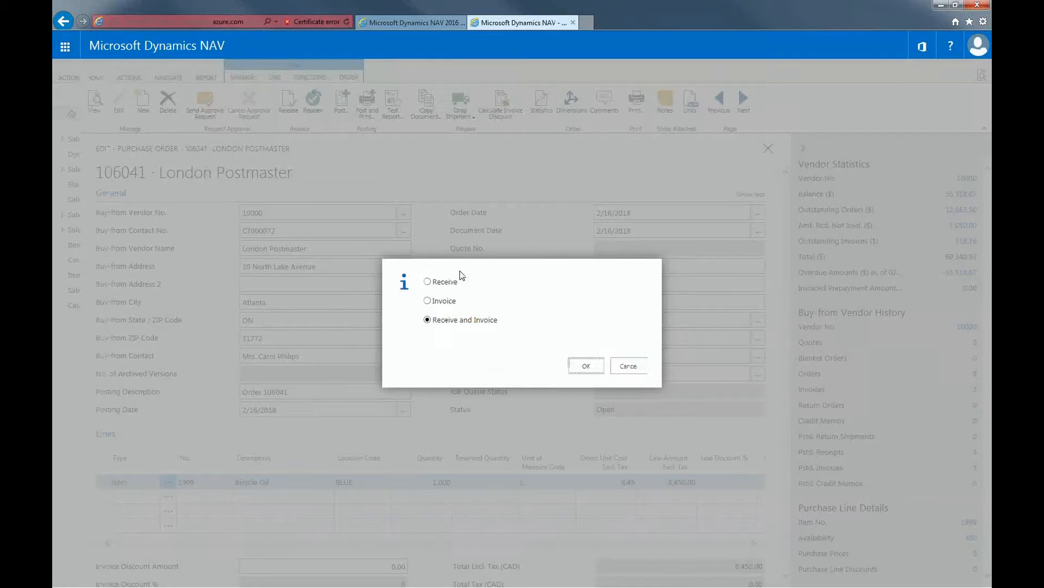
{"action": "left_click", "coordinate": [441, 282]}
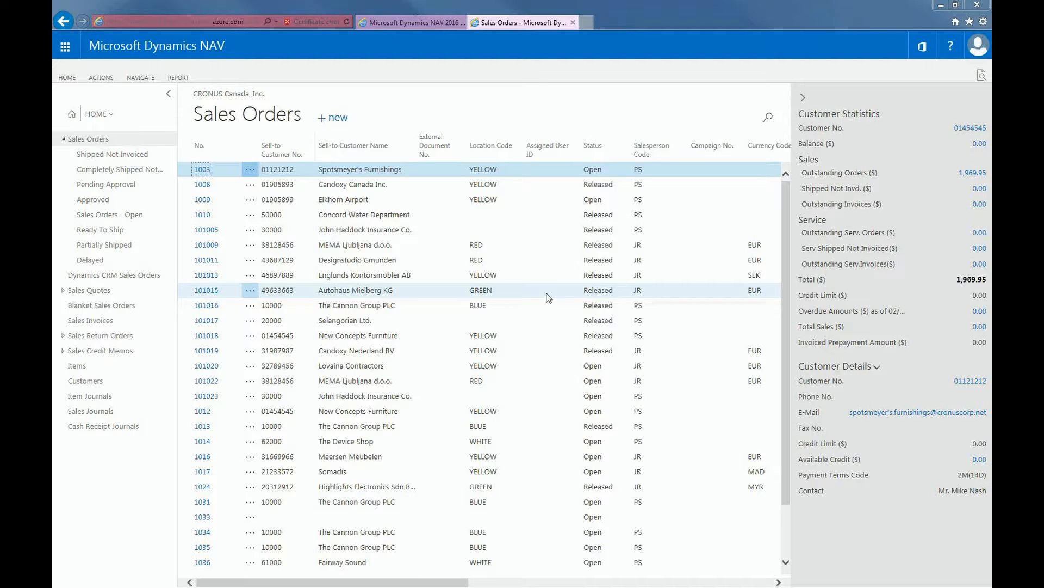
Find the Fairway Sound sales order by its order number and open it.
{"action": "left_click", "coordinate": [768, 117]}
{"action": "type", "text": "1036"}
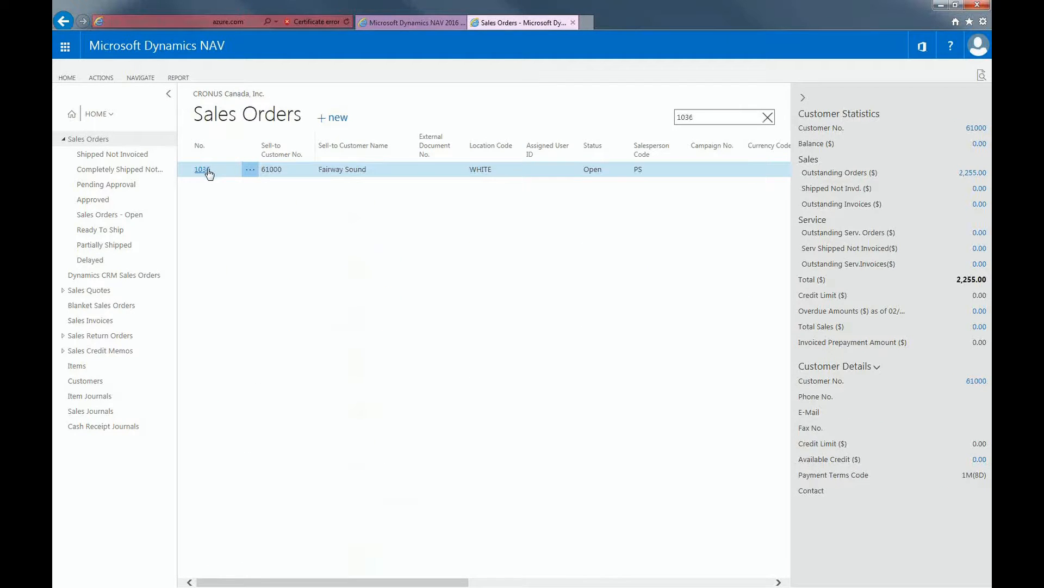
{"action": "left_click", "coordinate": [207, 168]}
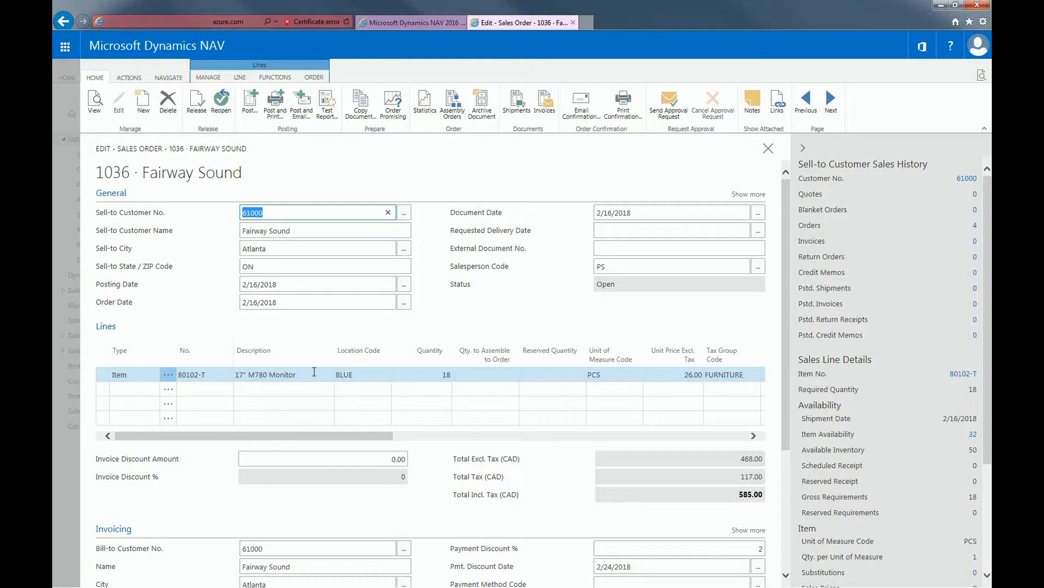
Assign available serial numbers to all 18 units of the M780 Monitor sales line using Select Entries in its item tracking.
{"action": "left_click", "coordinate": [238, 81]}
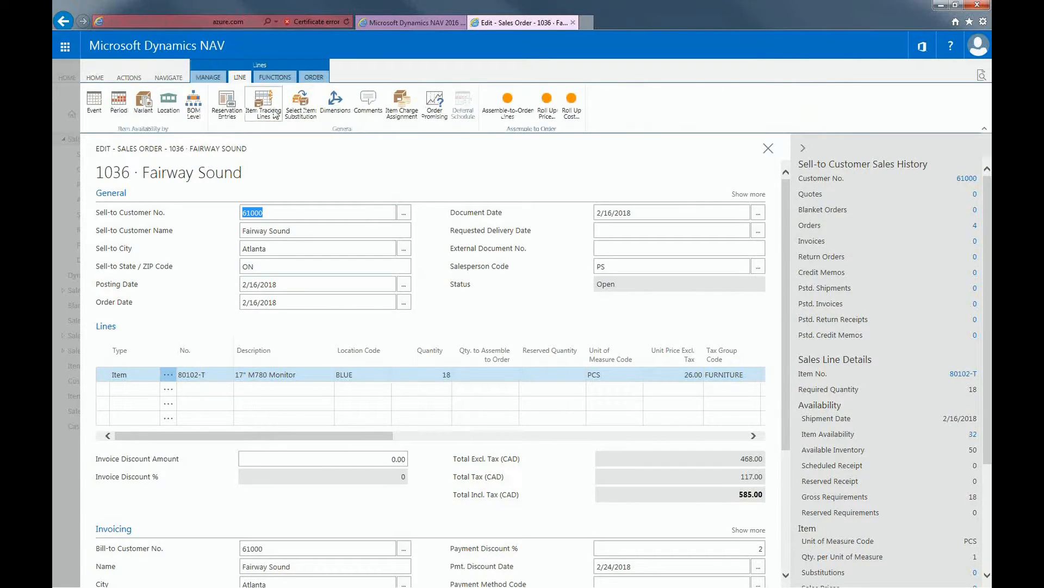
{"action": "left_click", "coordinate": [273, 114]}
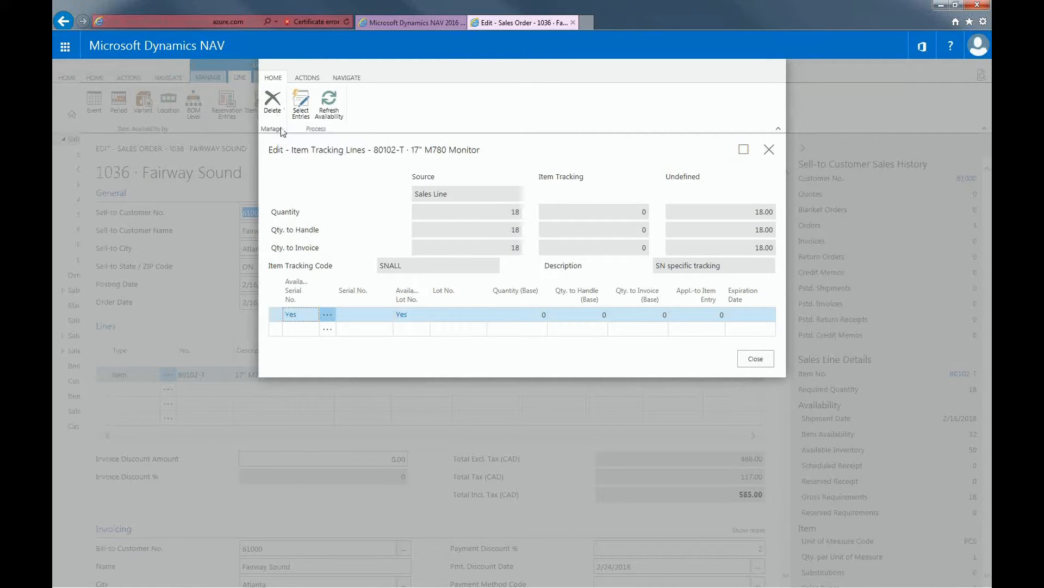
{"action": "left_click", "coordinate": [301, 107]}
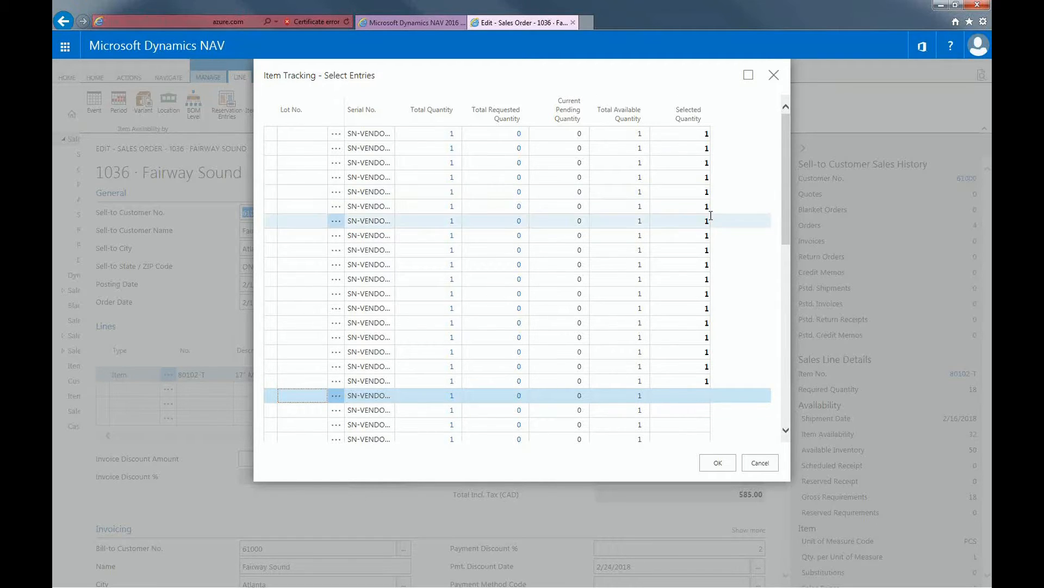
{"action": "left_click", "coordinate": [686, 206]}
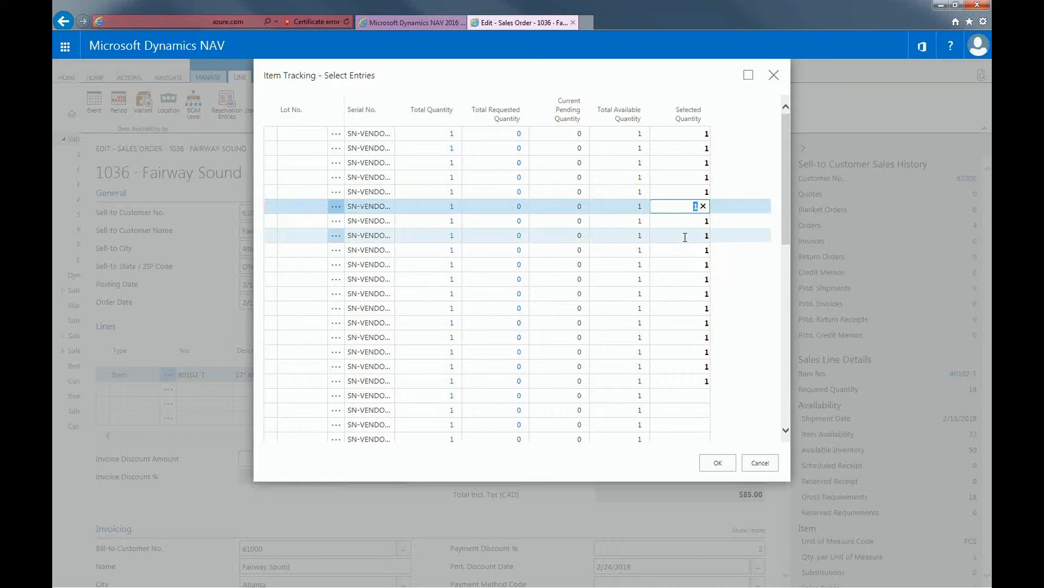
{"action": "left_click", "coordinate": [710, 473]}
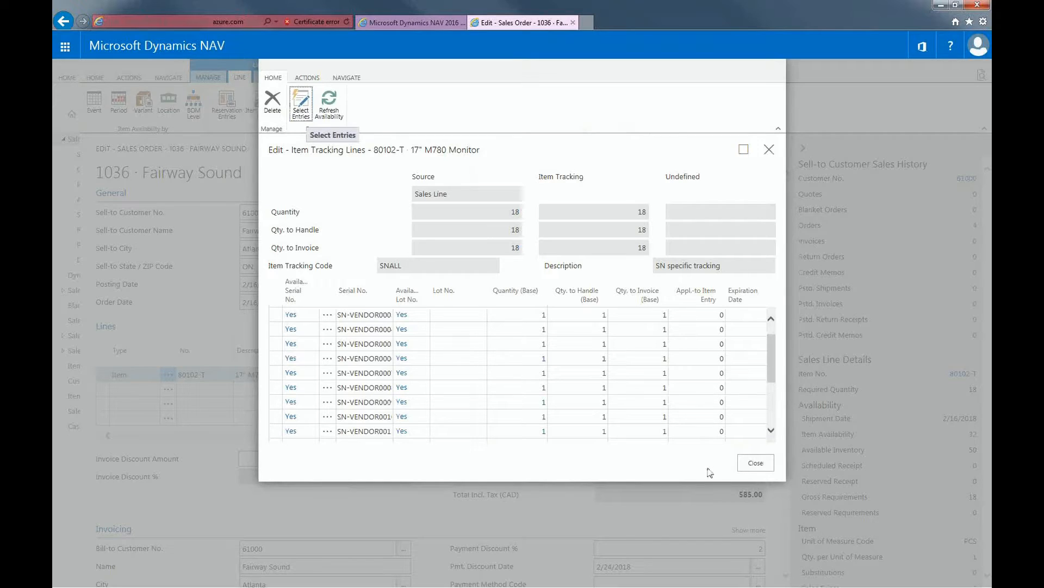
{"action": "left_click", "coordinate": [761, 466]}
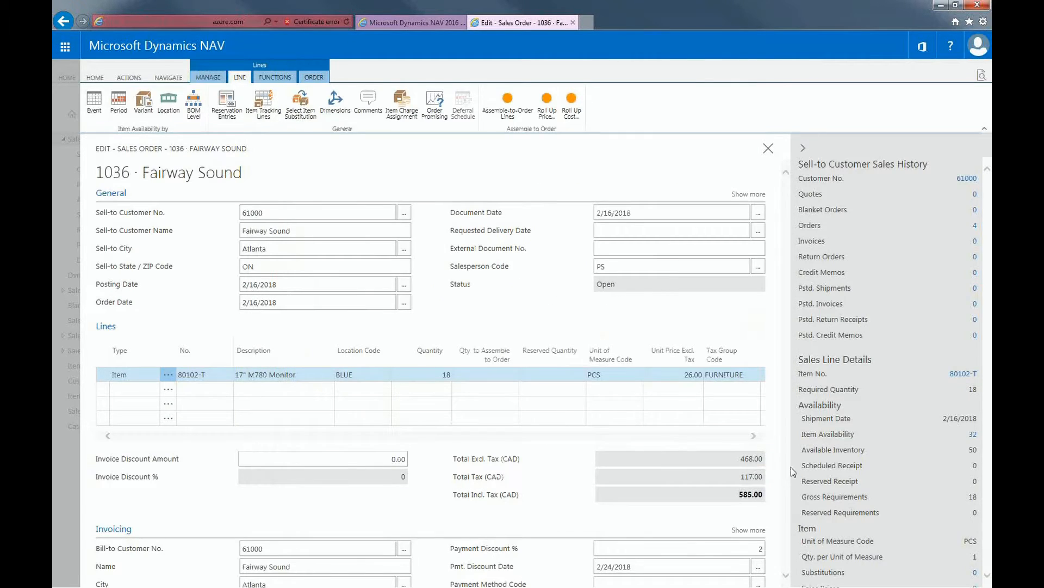
Post the Fairway Sound sales order with the Ship option.
{"action": "left_click", "coordinate": [98, 79]}
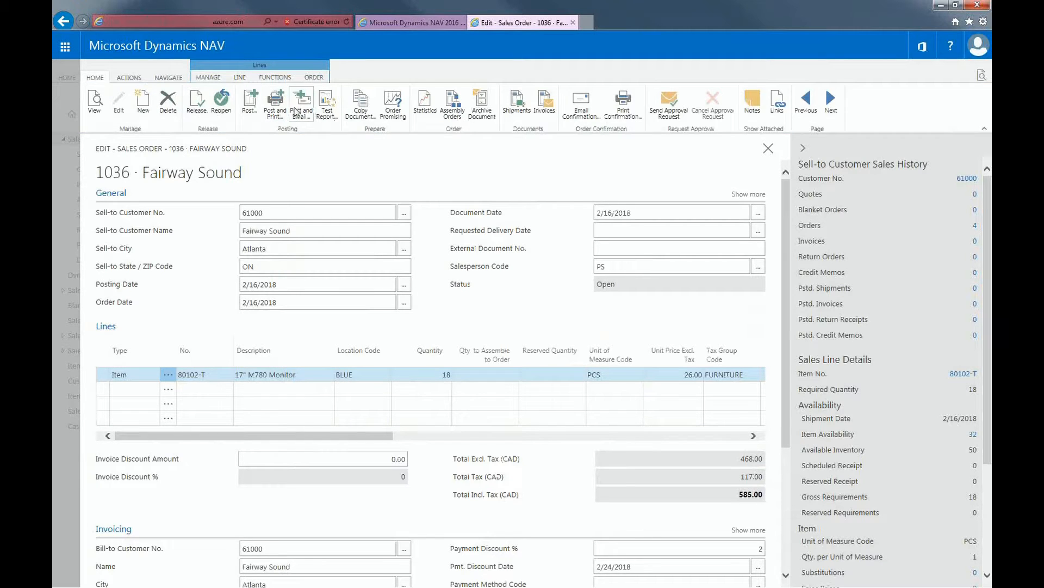
{"action": "left_click", "coordinate": [251, 110]}
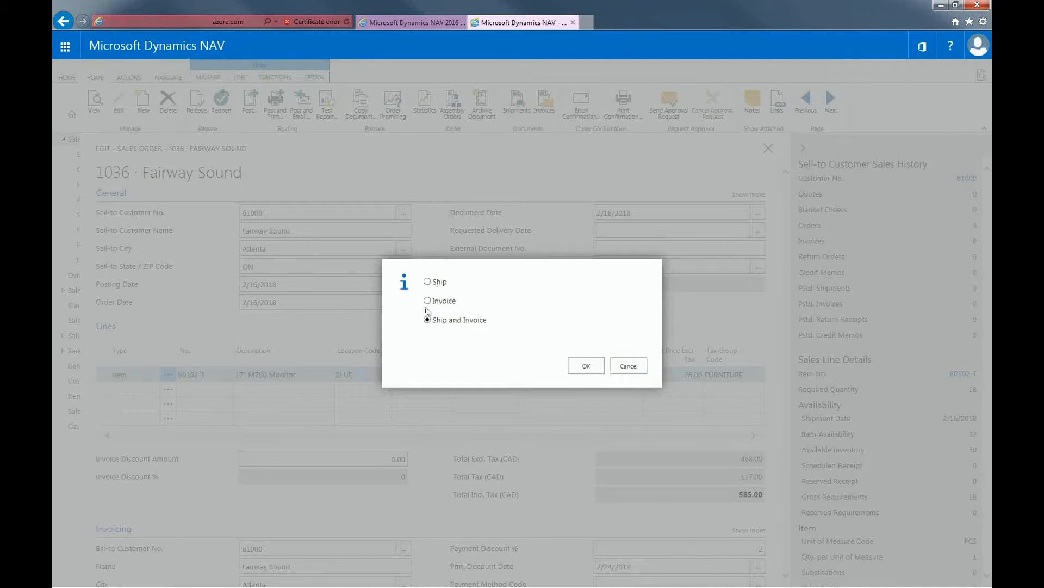
{"action": "left_click", "coordinate": [427, 282]}
{"action": "left_click", "coordinate": [579, 367]}
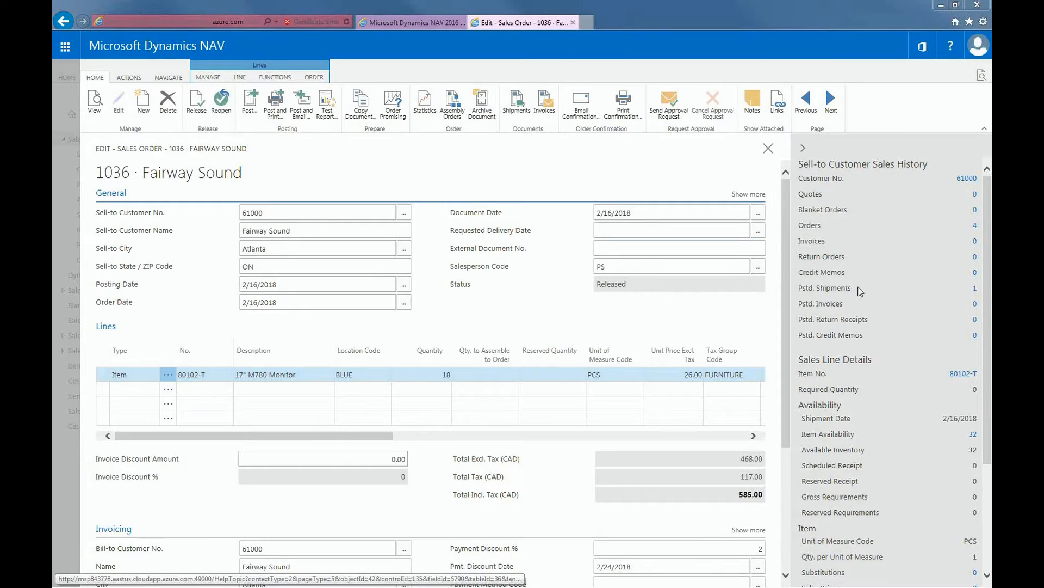
Examine the item ledger entries related to the Fairway Sound order's posted sales shipment.
{"action": "left_click", "coordinate": [518, 104]}
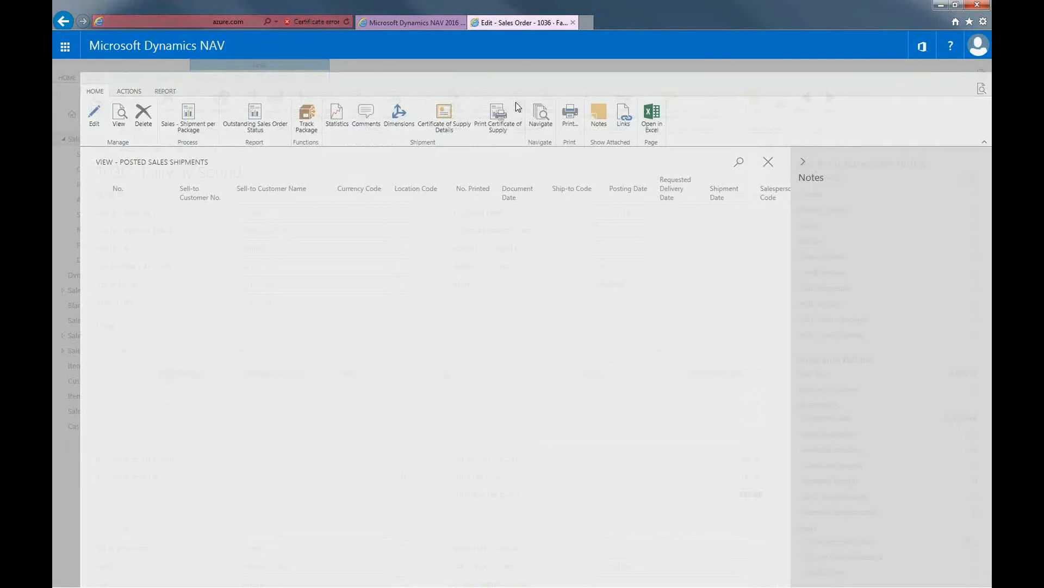
{"action": "left_click", "coordinate": [546, 106]}
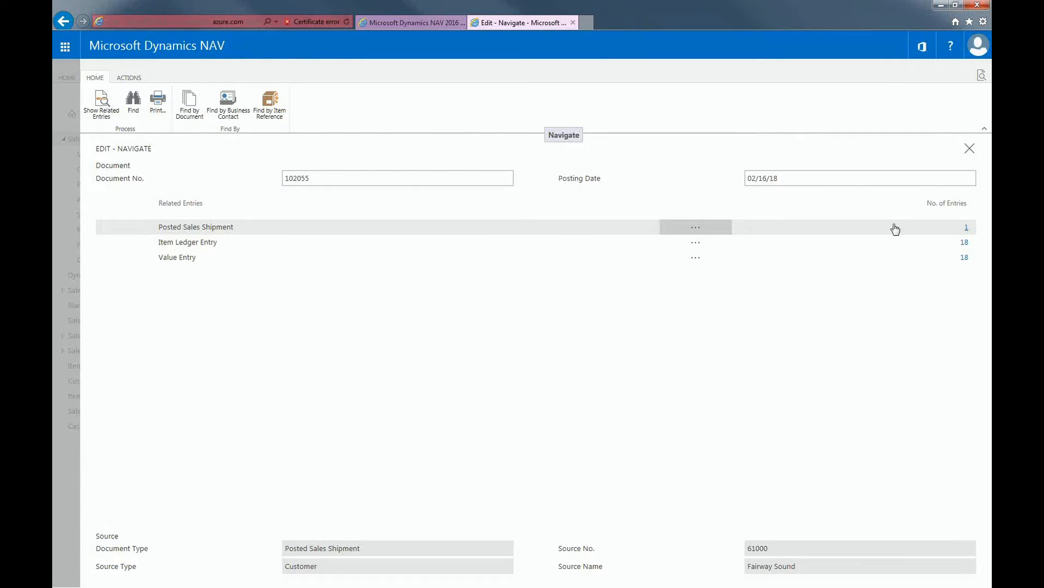
{"action": "left_click", "coordinate": [965, 243]}
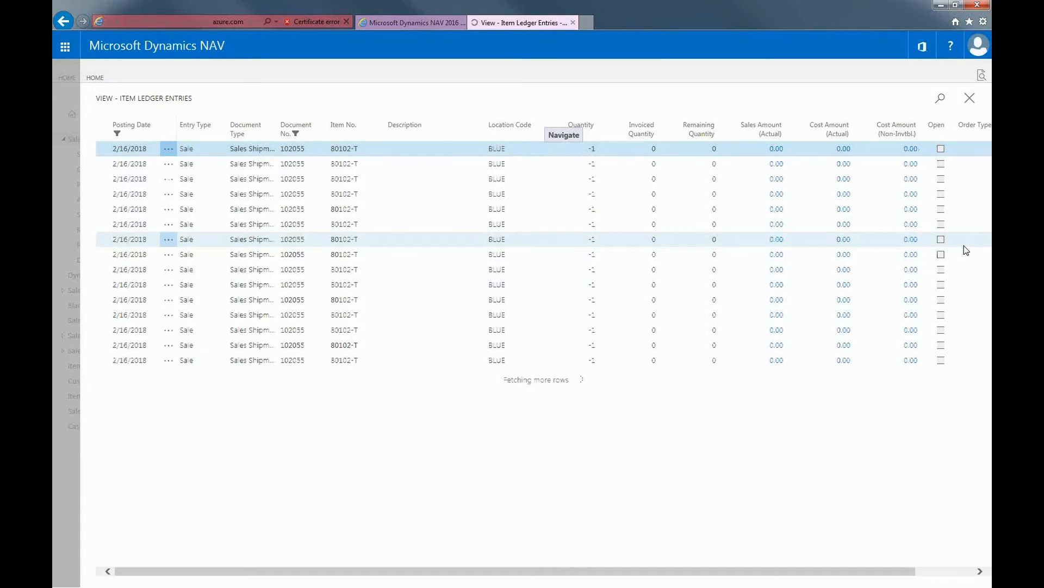
{"action": "left_click", "coordinate": [970, 101]}
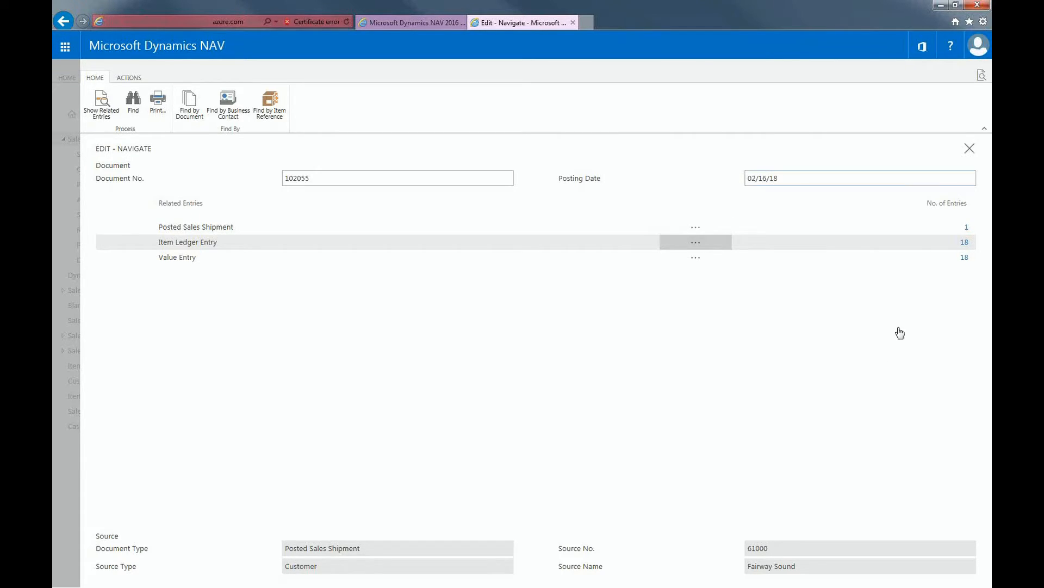
{"action": "left_click", "coordinate": [968, 149]}
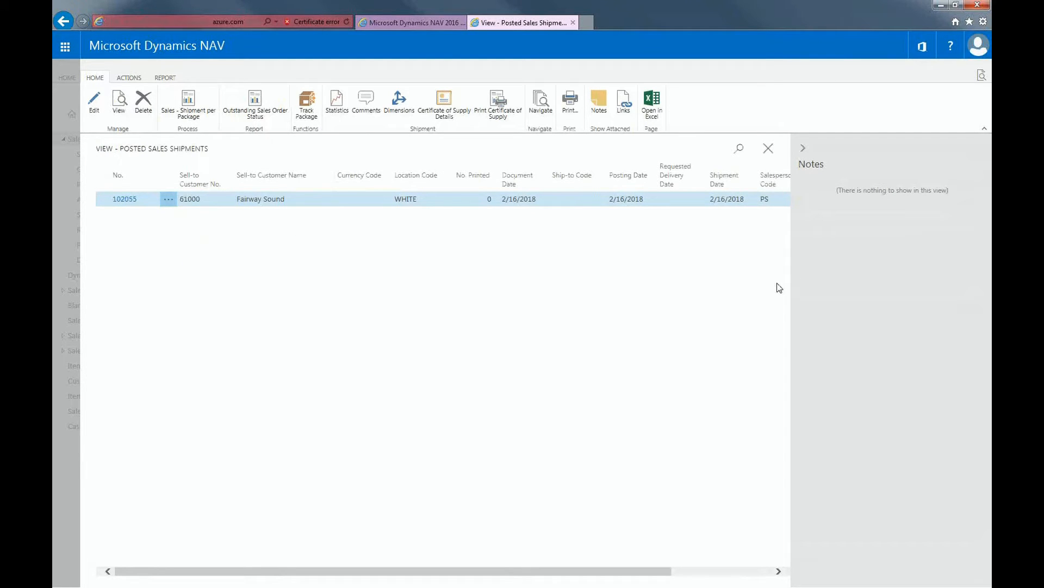
{"action": "left_click", "coordinate": [768, 148]}
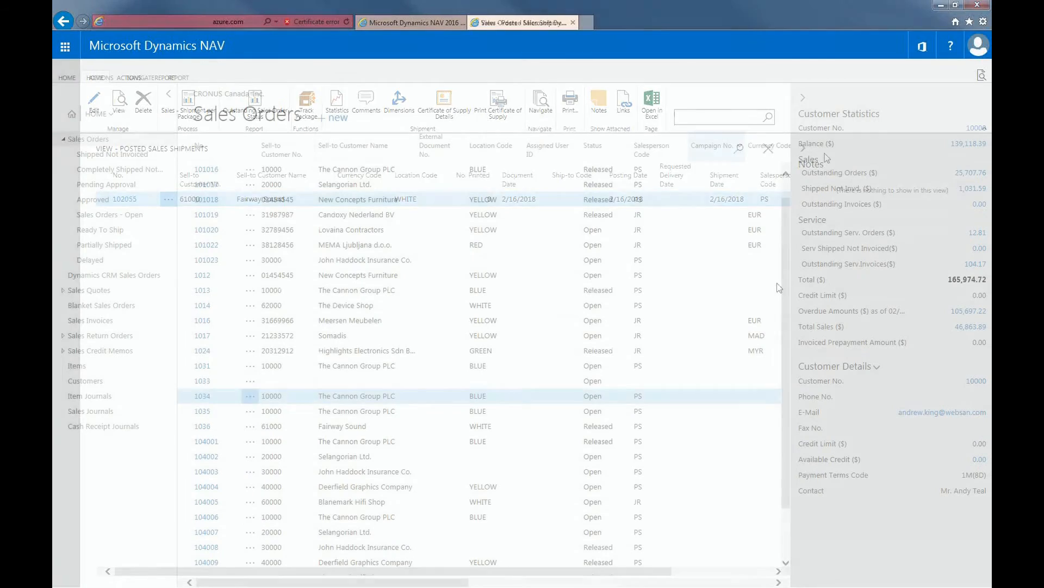
Find The Cannon Group PLC sales order for Bicycle Oil by its order number and open it.
{"action": "type", "text": "1034"}
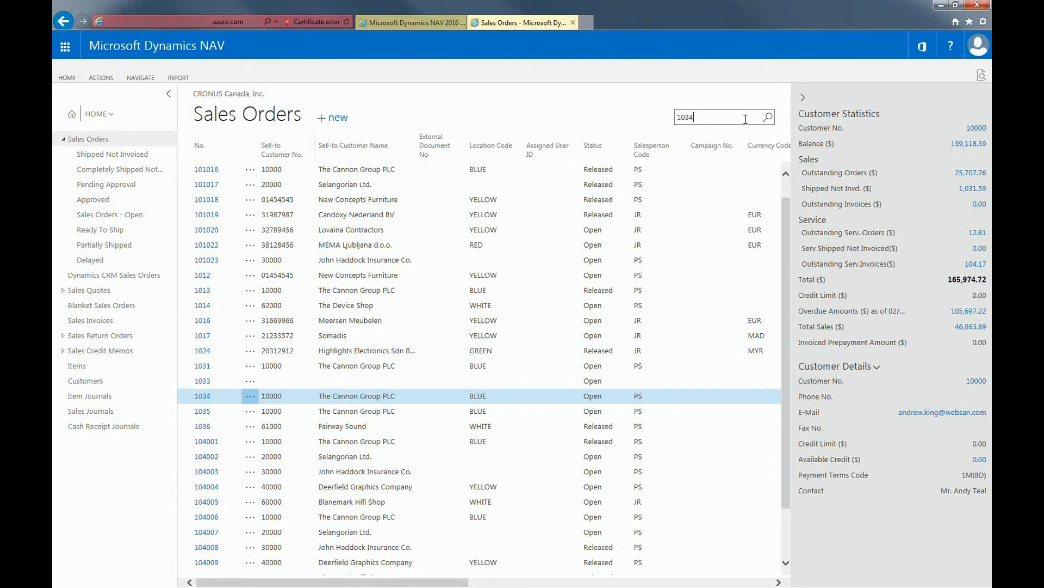
{"action": "left_click", "coordinate": [756, 120]}
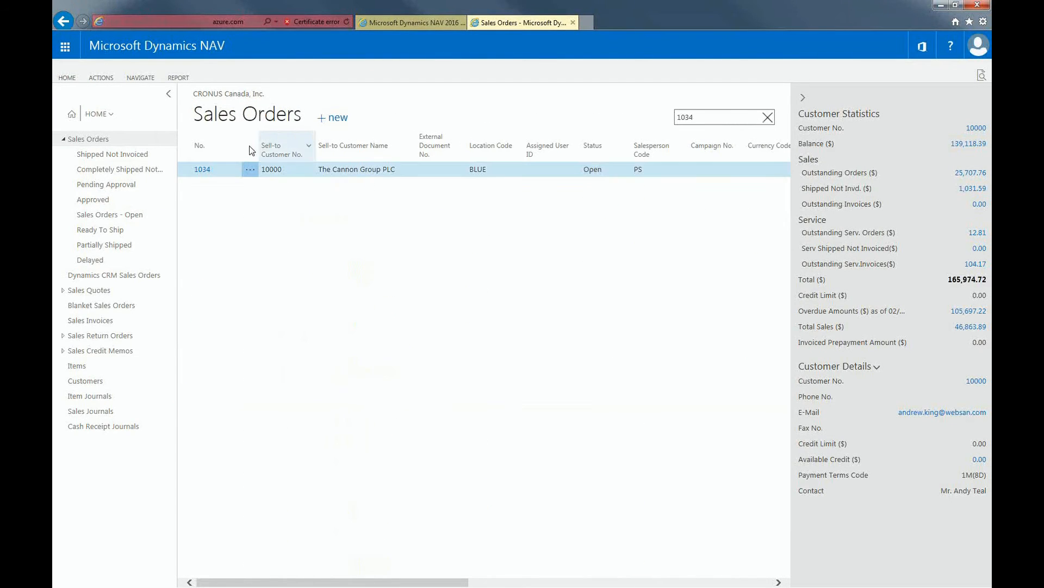
{"action": "left_click", "coordinate": [203, 170]}
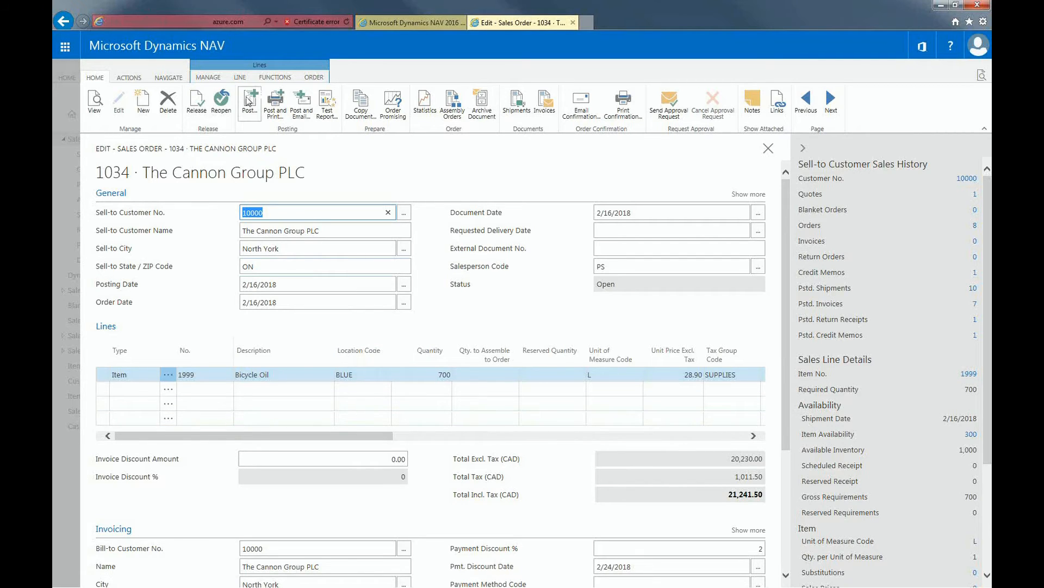
Review the lot numbers, quantities and expiration dates in the item tracking lines of the Bicycle Oil sales line.
{"action": "left_click", "coordinate": [240, 77]}
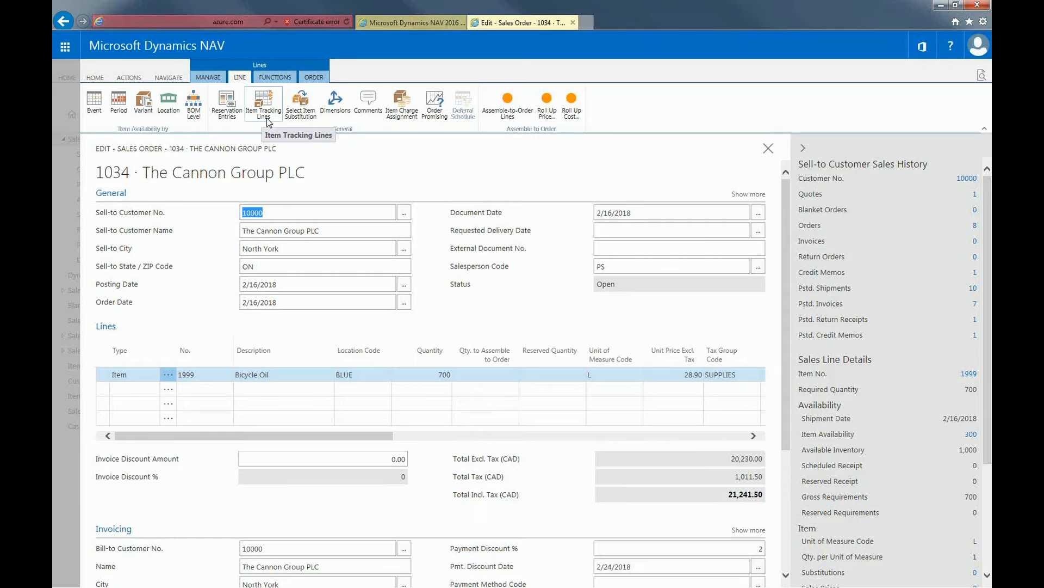
{"action": "left_click", "coordinate": [264, 112]}
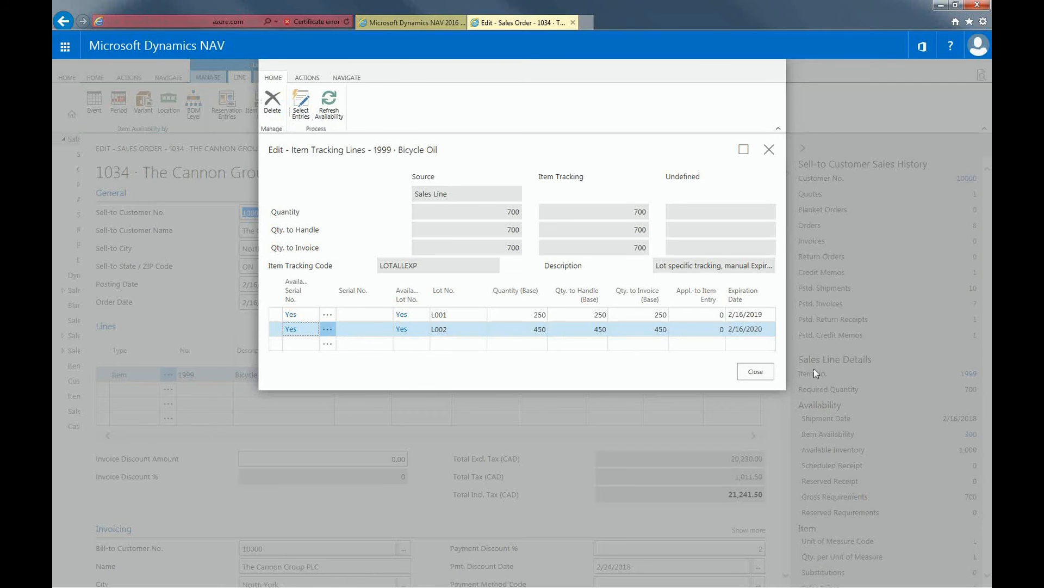
{"action": "left_click", "coordinate": [754, 371]}
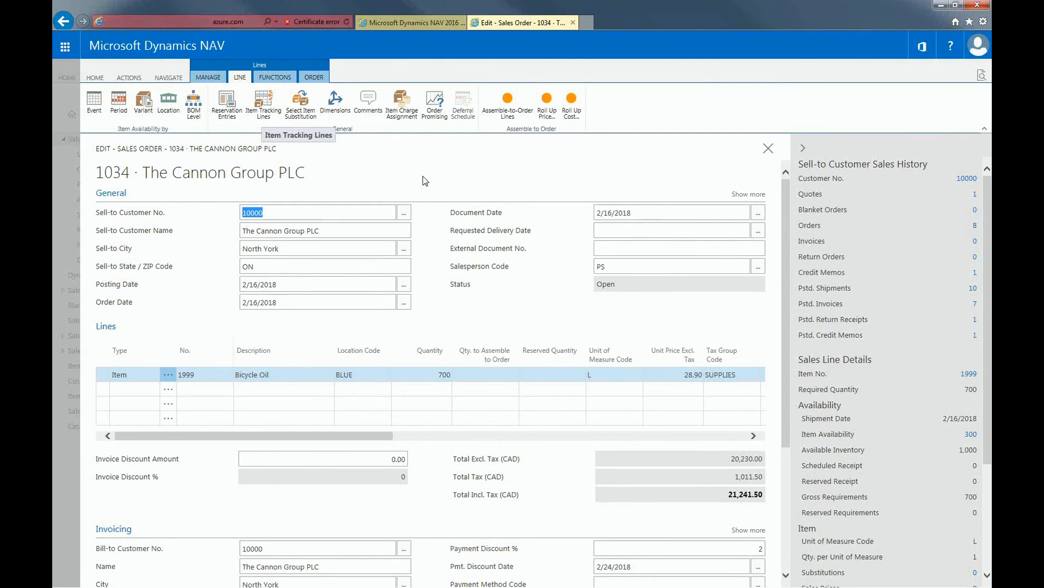
Post The Cannon Group PLC sales order with the Ship option.
{"action": "left_click", "coordinate": [107, 79]}
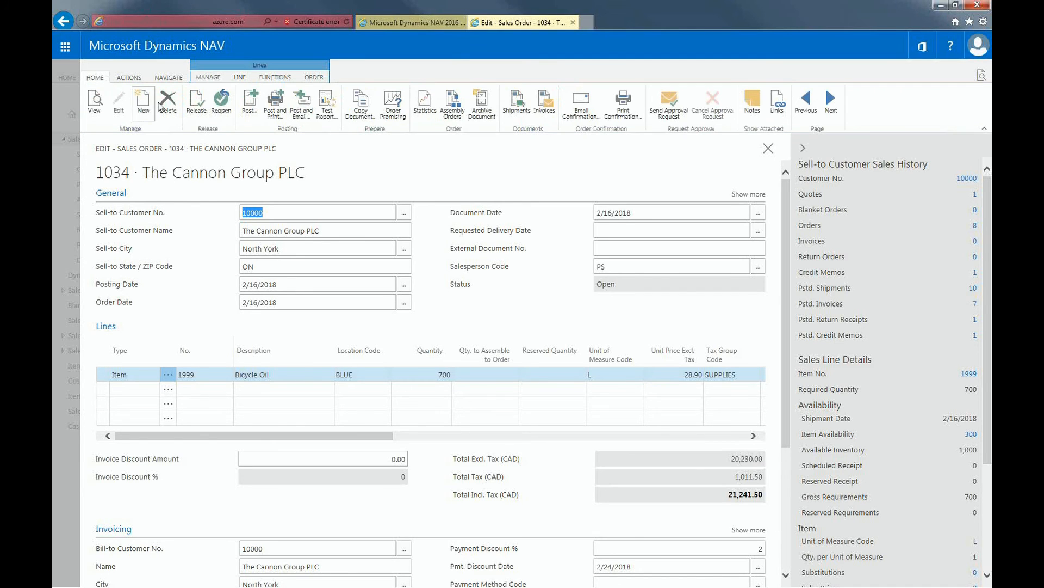
{"action": "left_click", "coordinate": [251, 108]}
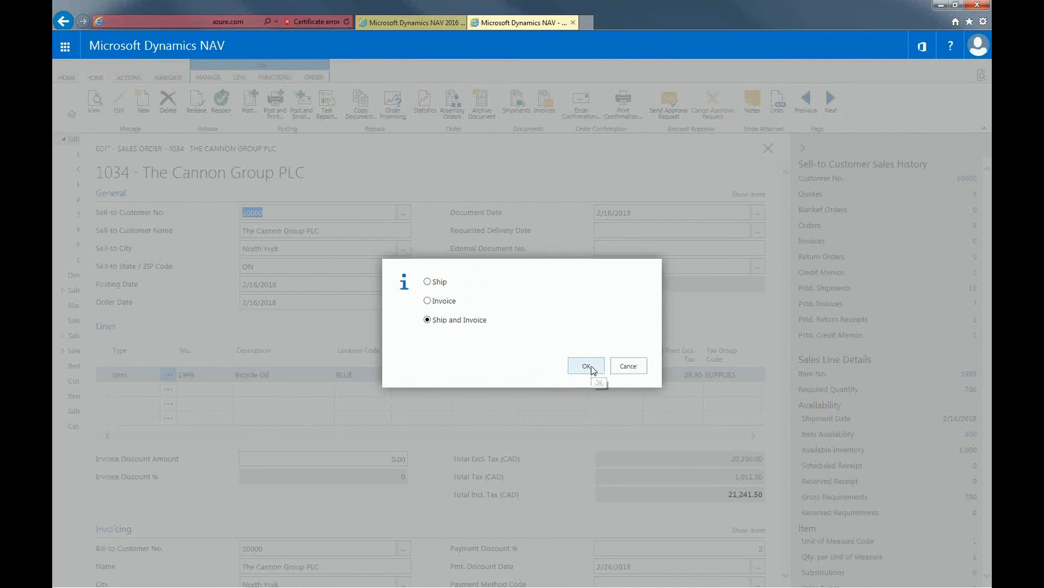
{"action": "left_click", "coordinate": [427, 282]}
{"action": "left_click", "coordinate": [587, 366]}
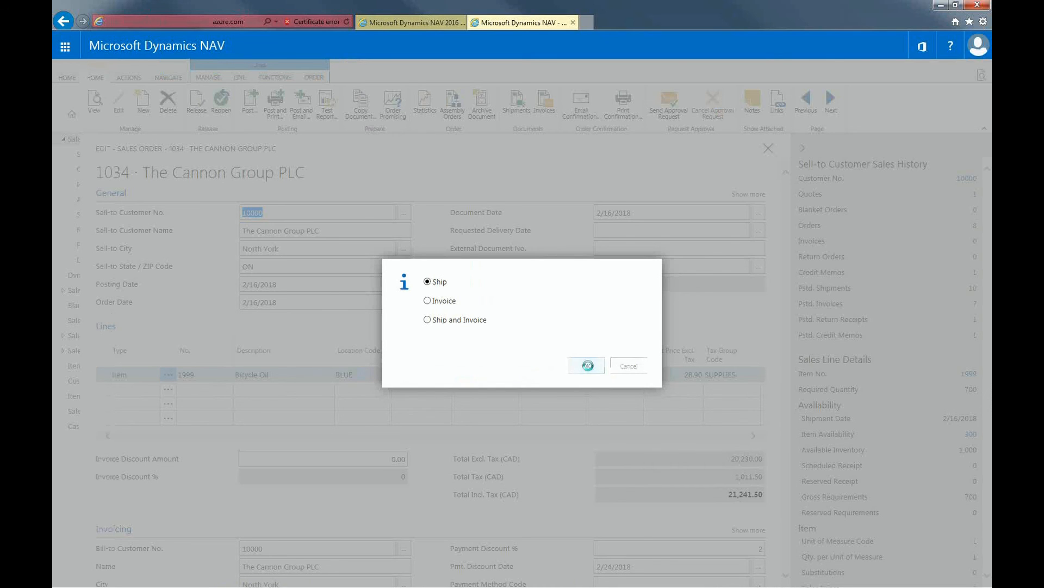